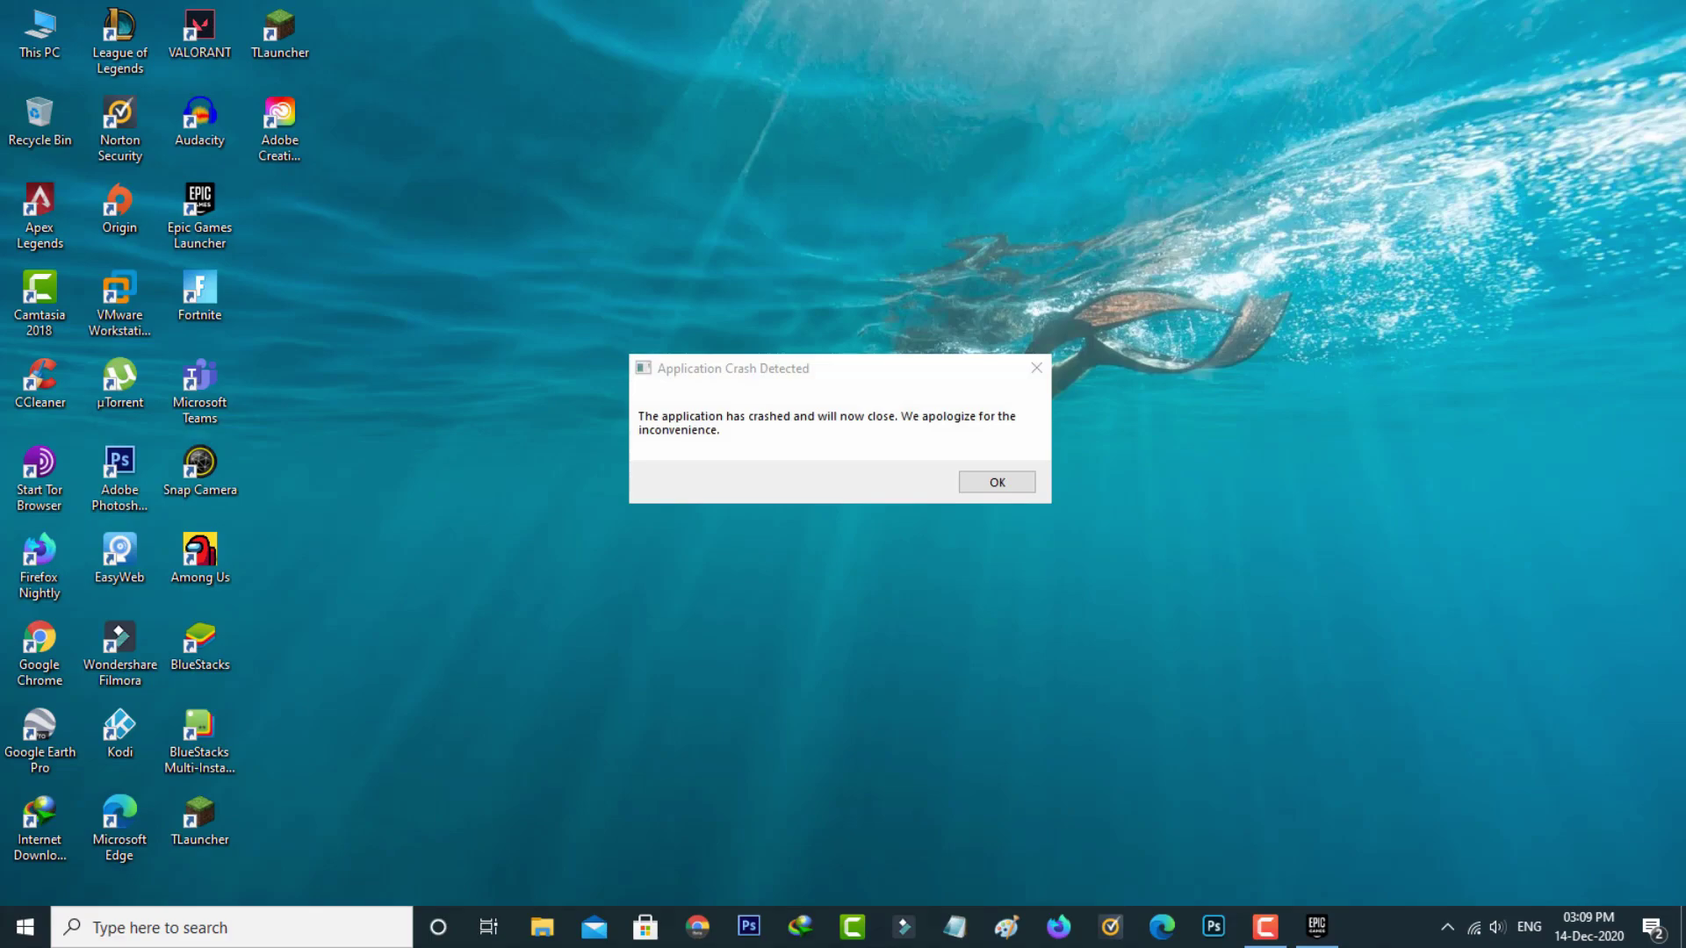
Dismiss the Application Crash Detected message to reveal the plain desktop.
key(Return)
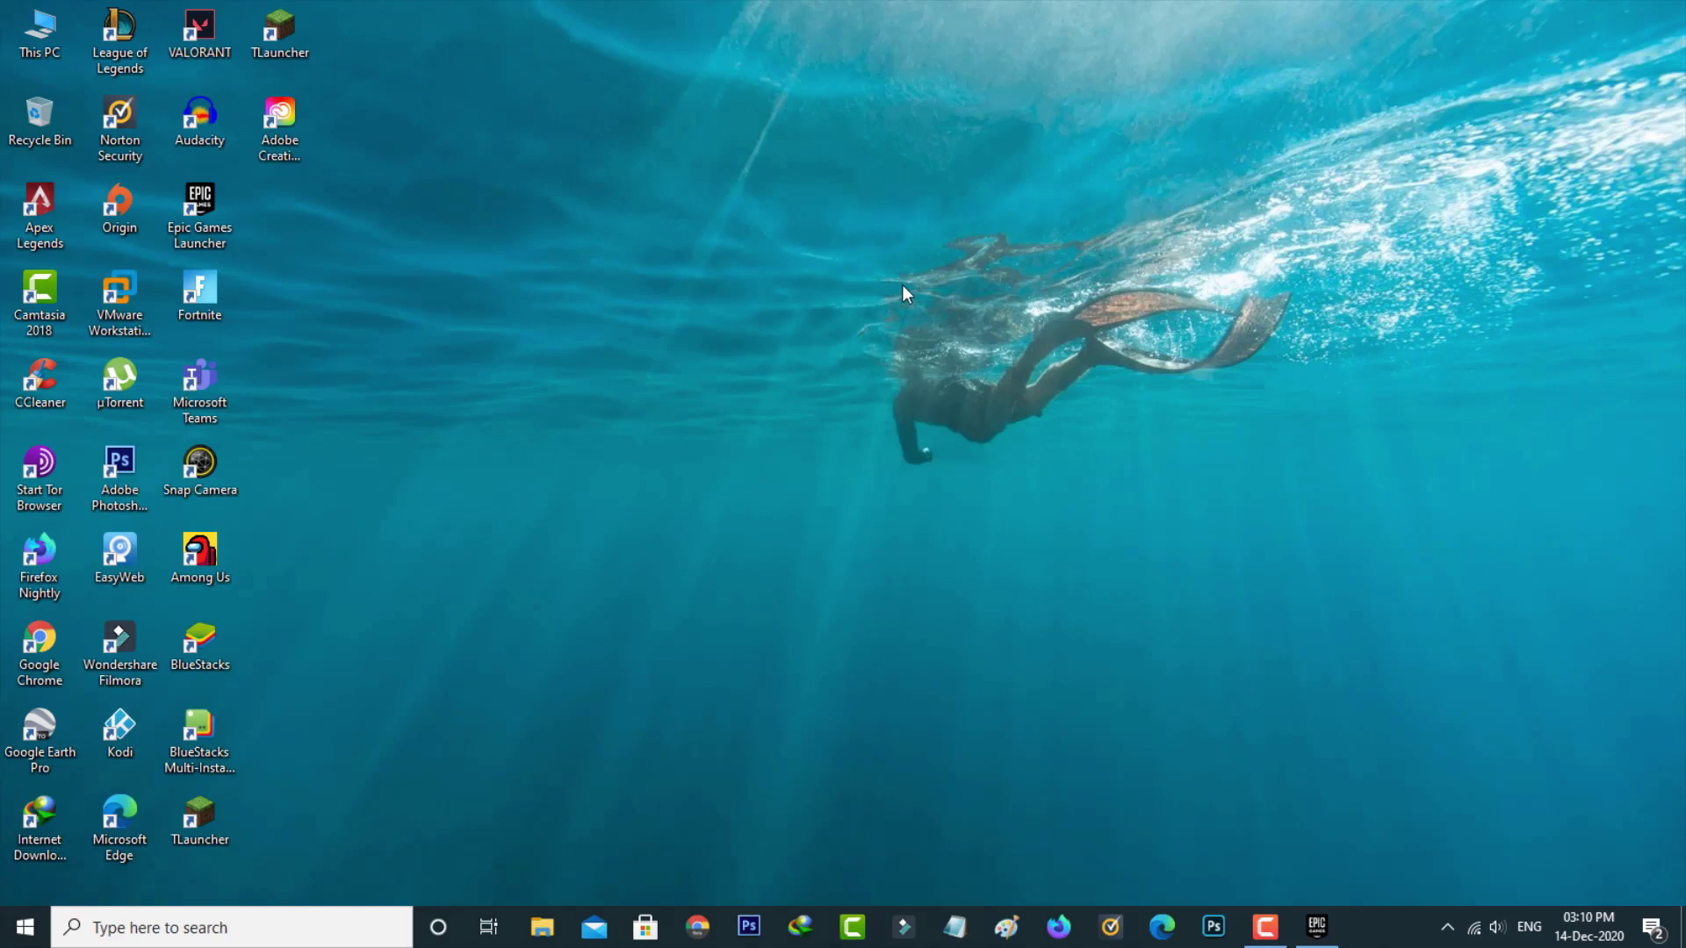
End the EpicGamesLauncher process in Task Manager, then close Task Manager.
right_click(1402, 936)
click(1453, 820)
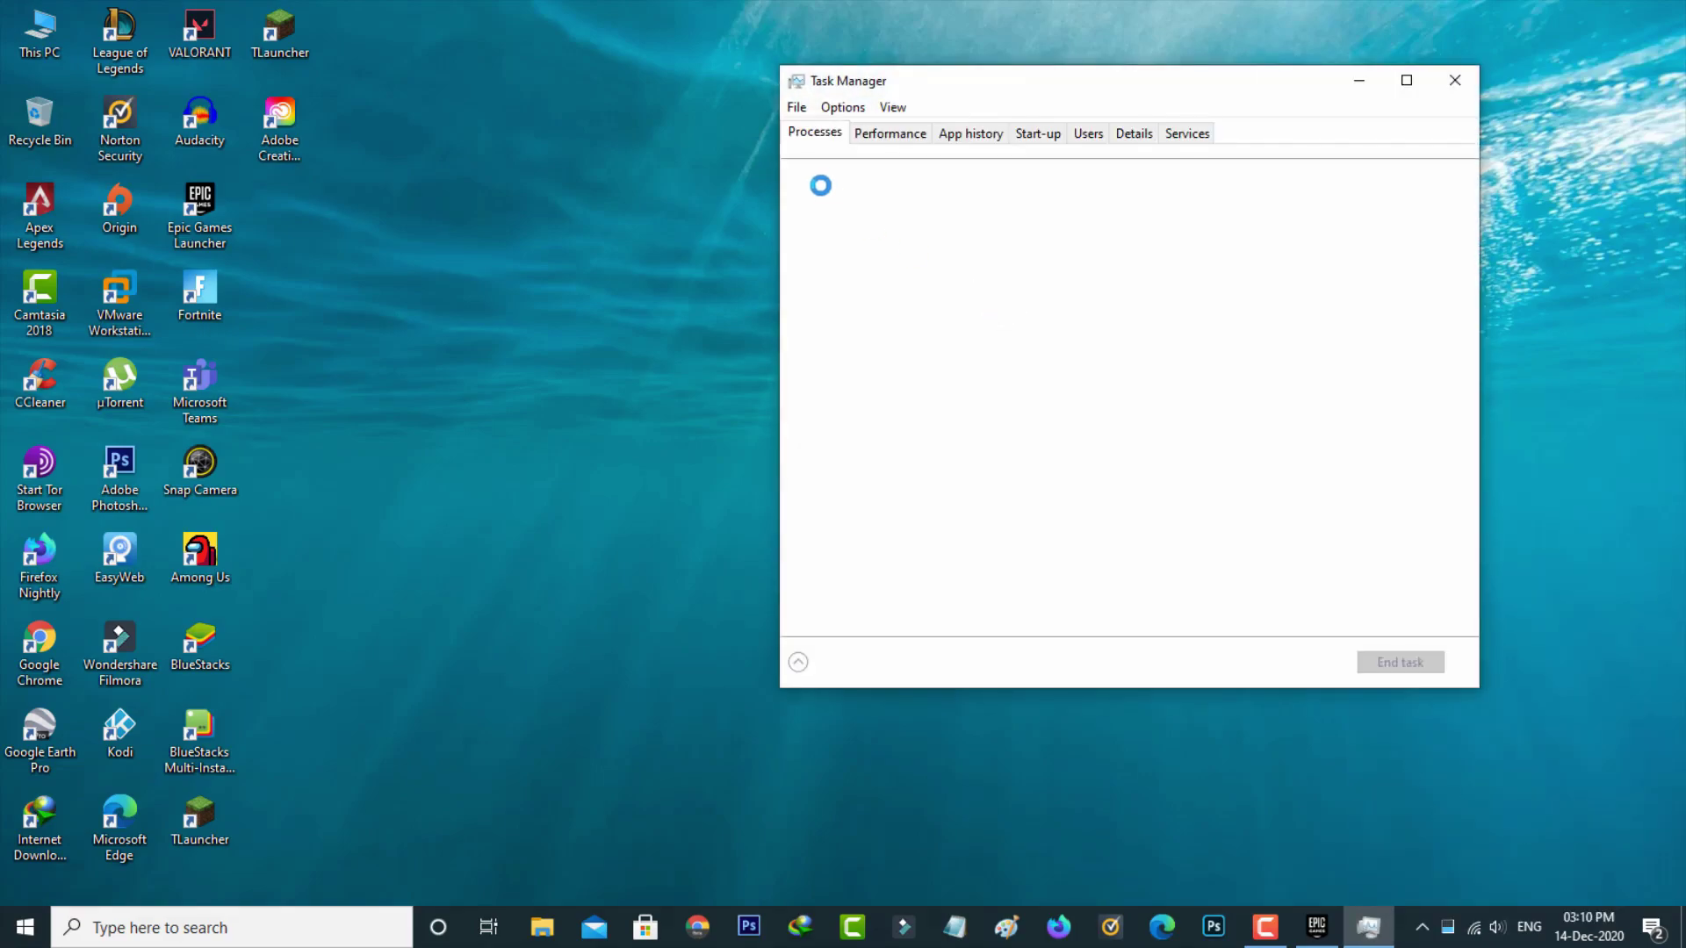
right_click(890, 290)
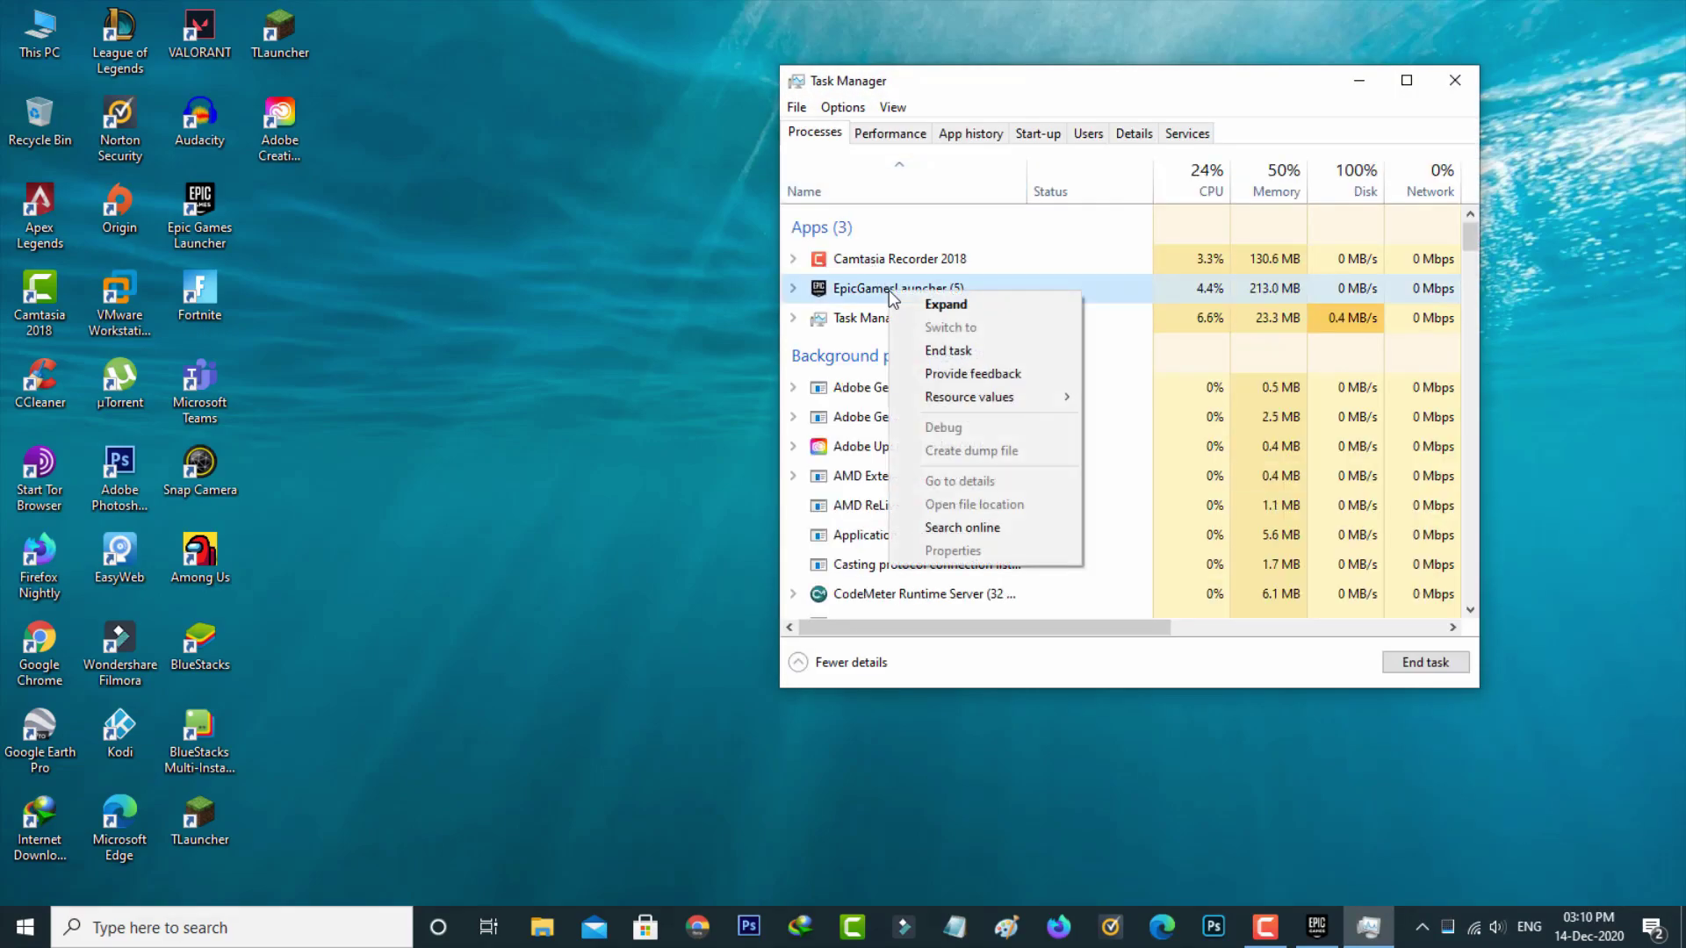
click(981, 352)
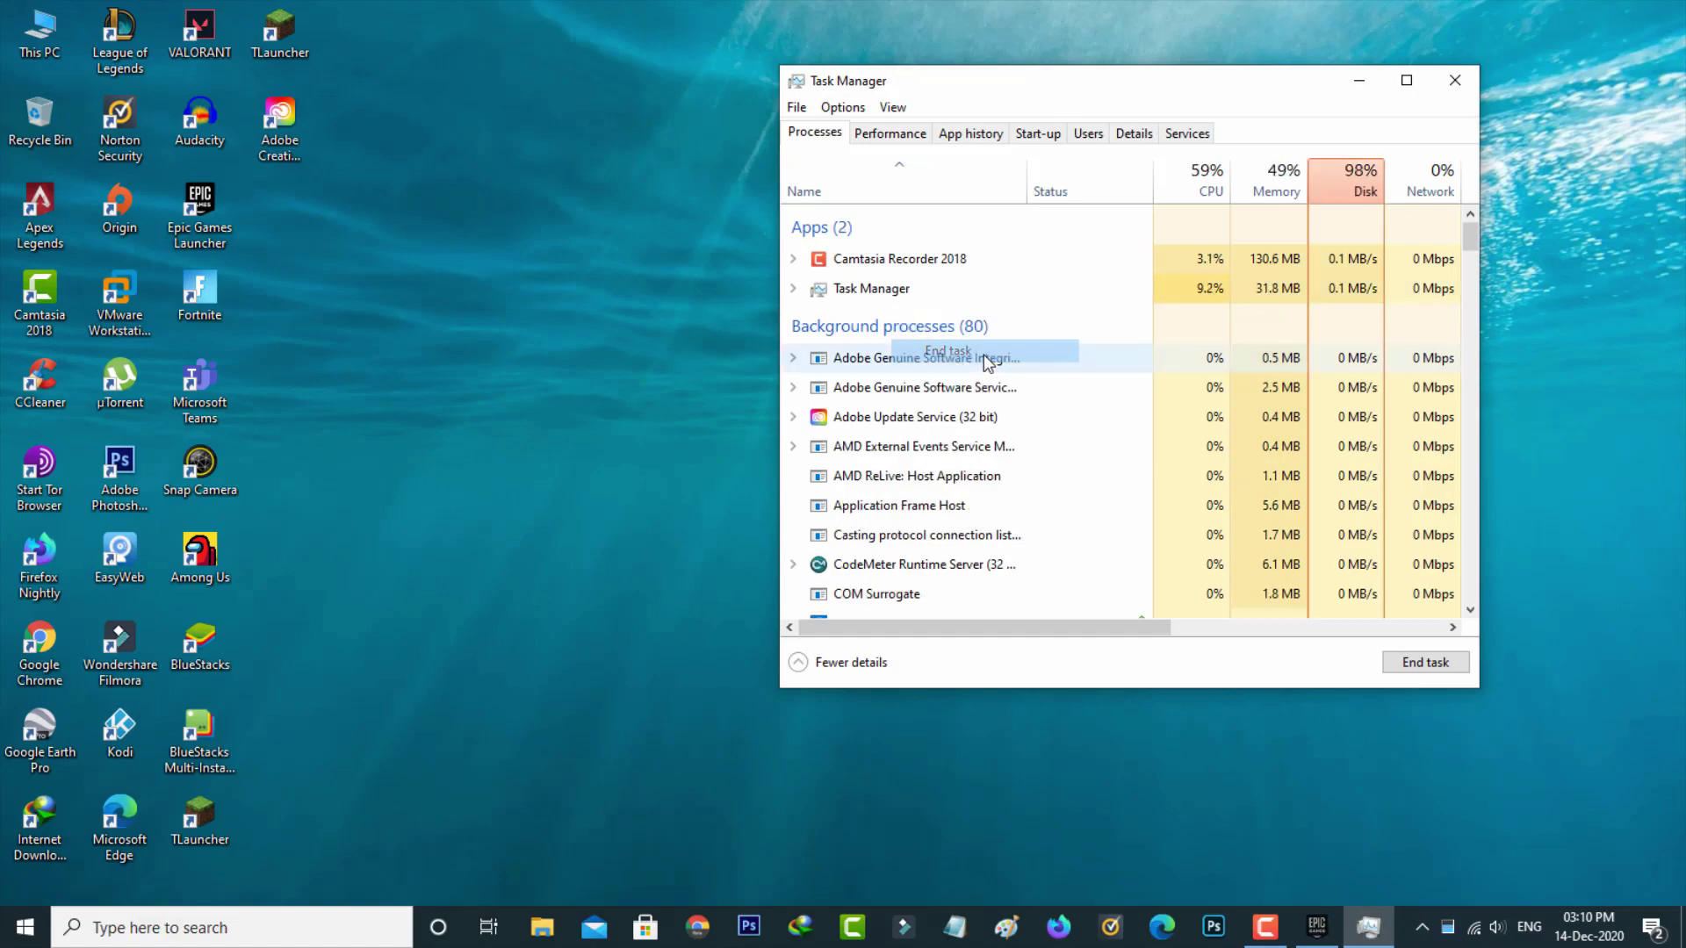
click(1454, 84)
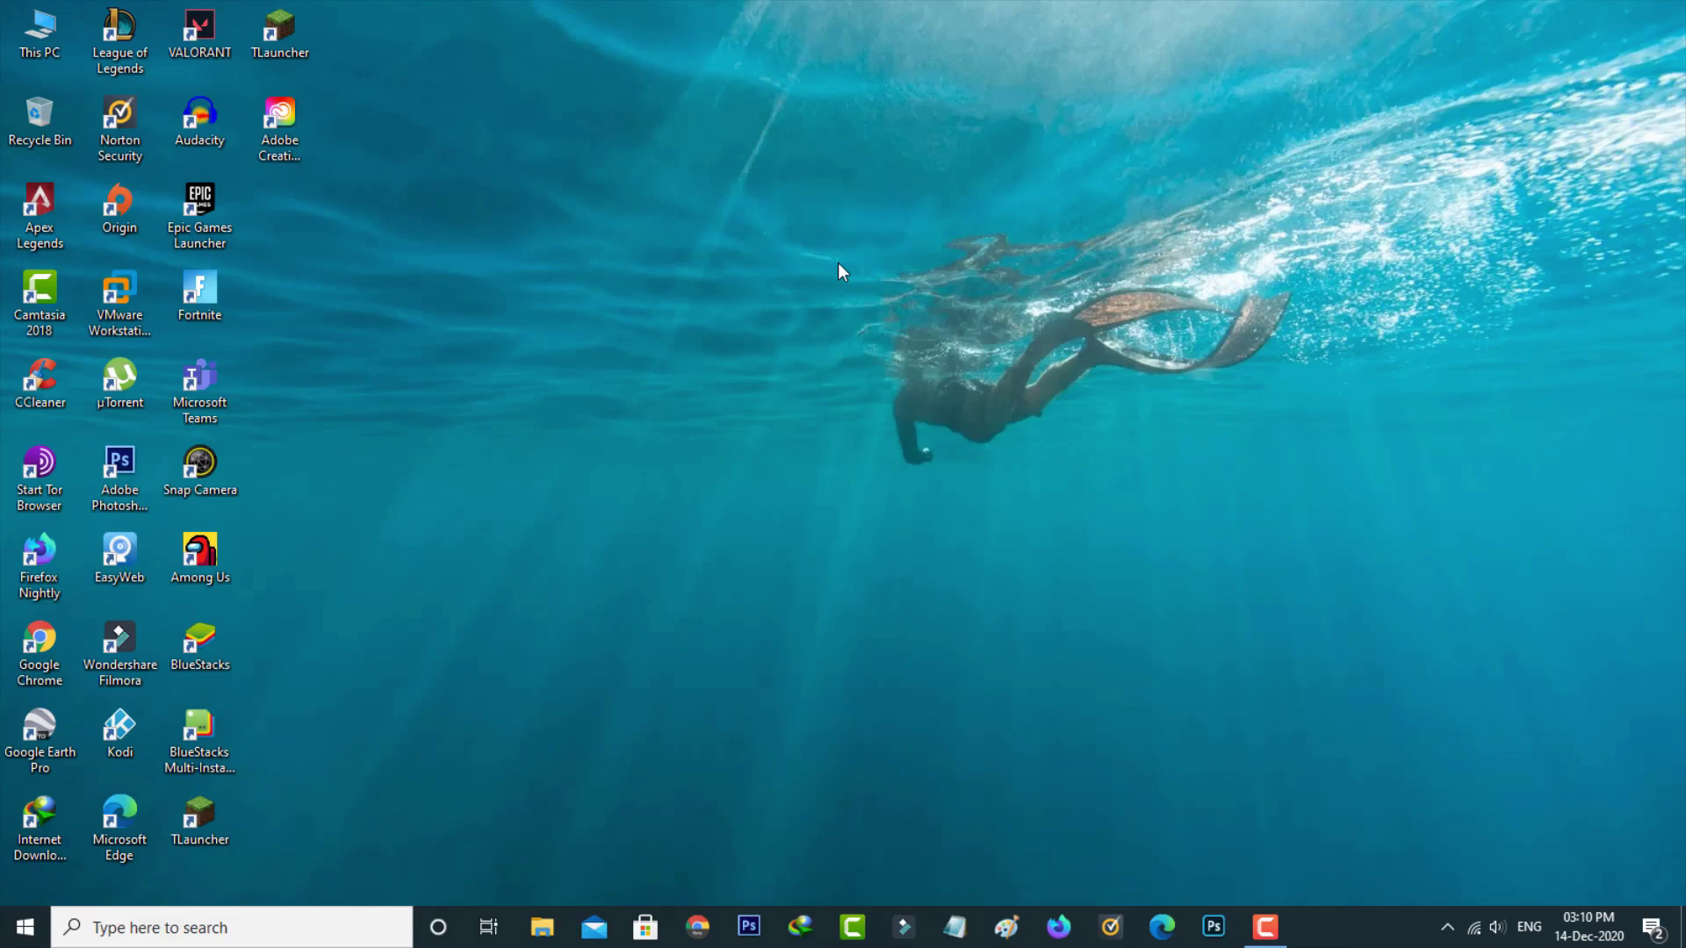
Browse C:\Program Files (x86)\Epic Games, then open Local Disk (A:) and select the Fortnite folder.
double_click(39, 35)
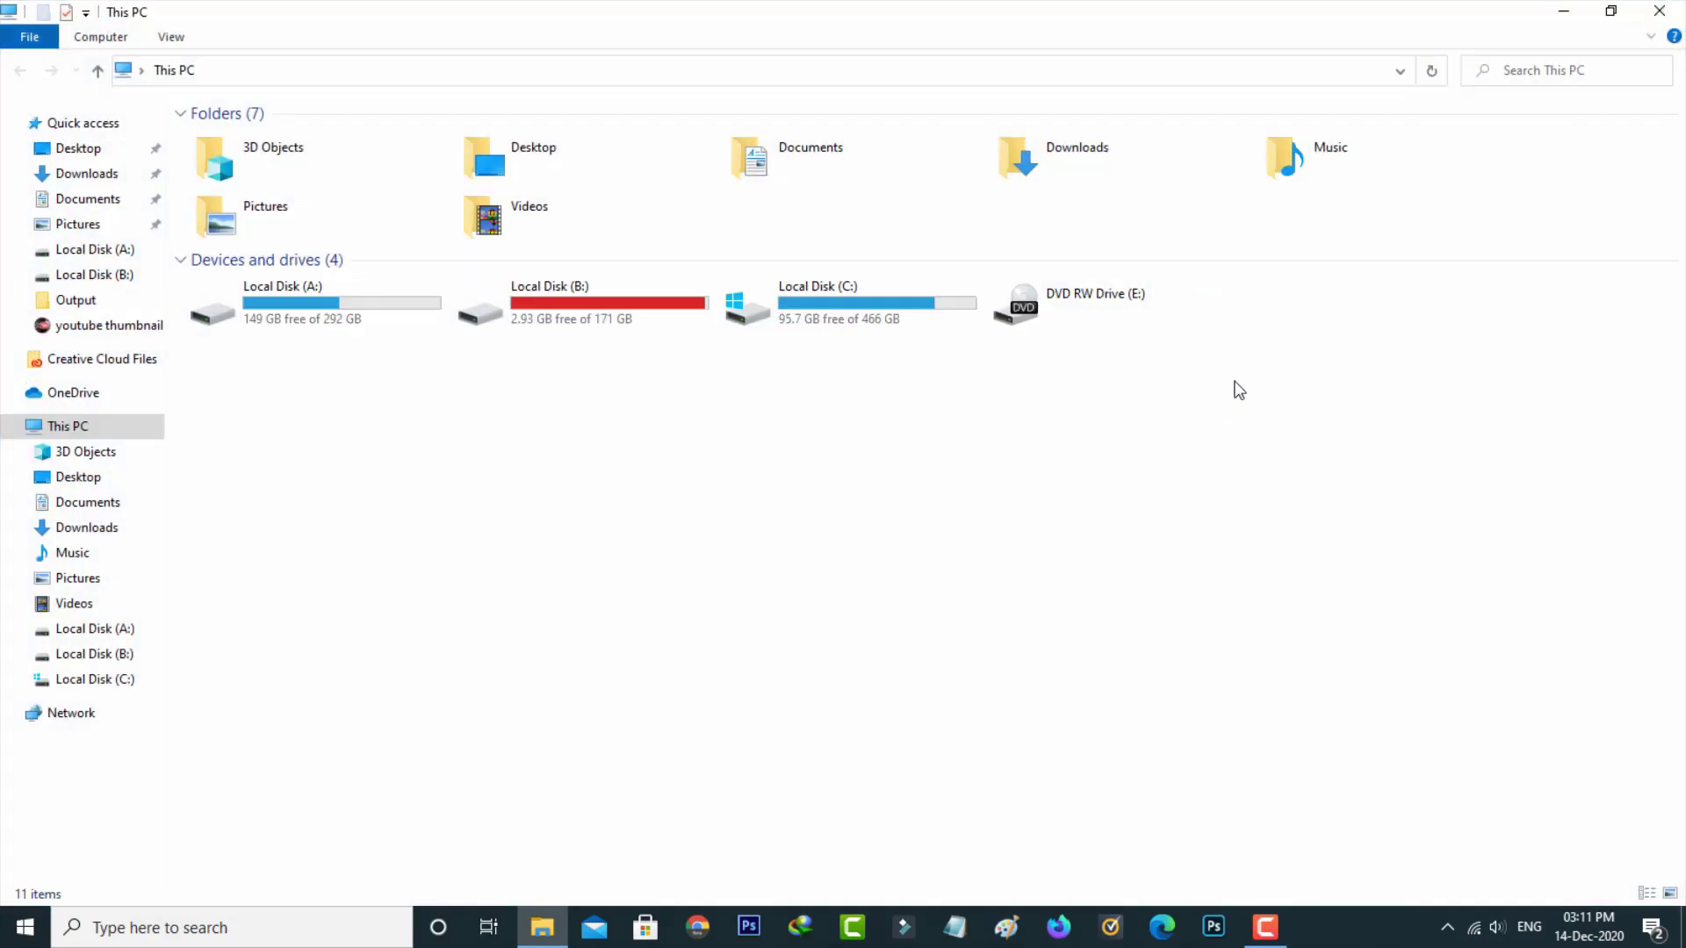
double_click(880, 297)
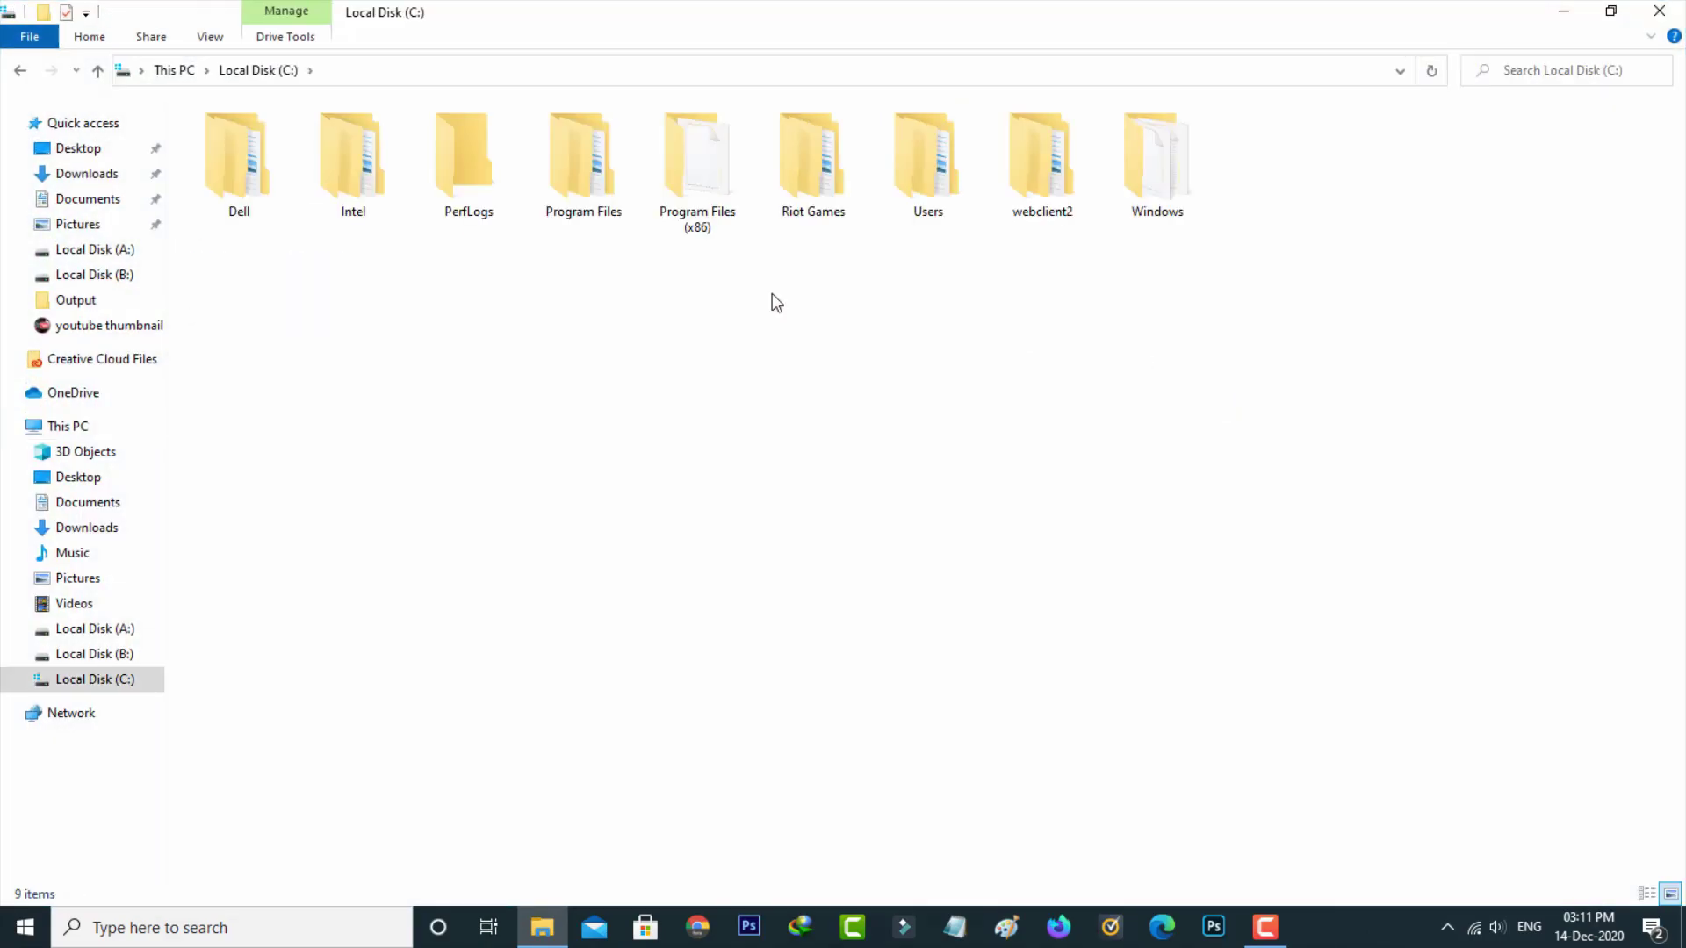
double_click(714, 218)
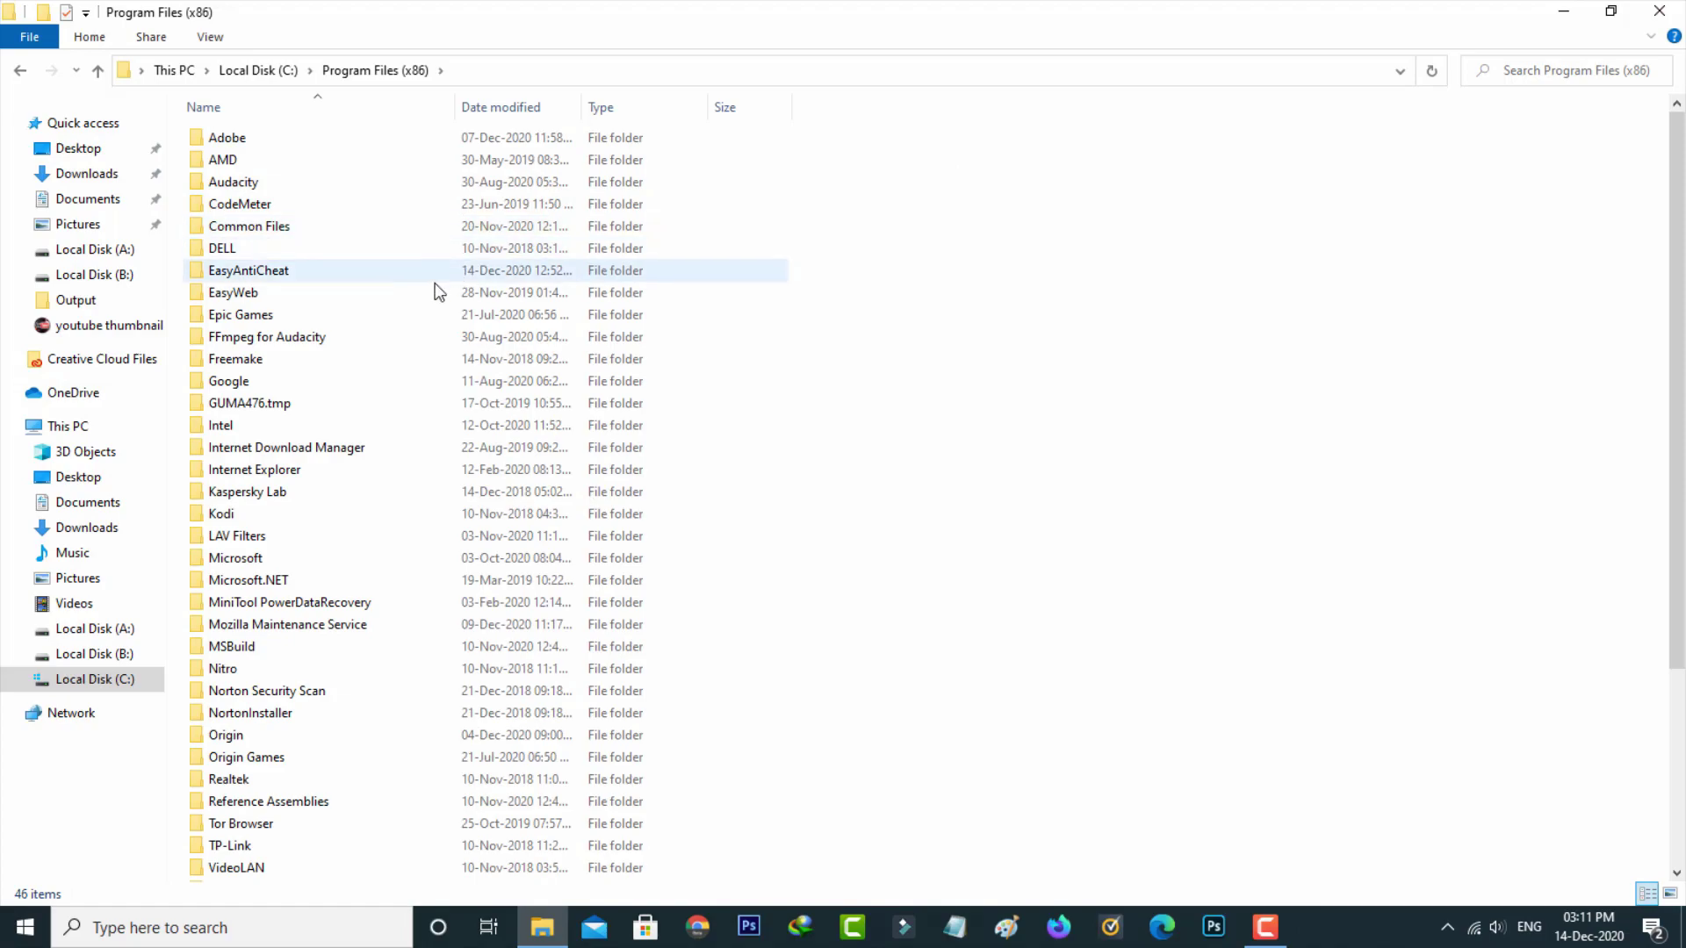
double_click(404, 319)
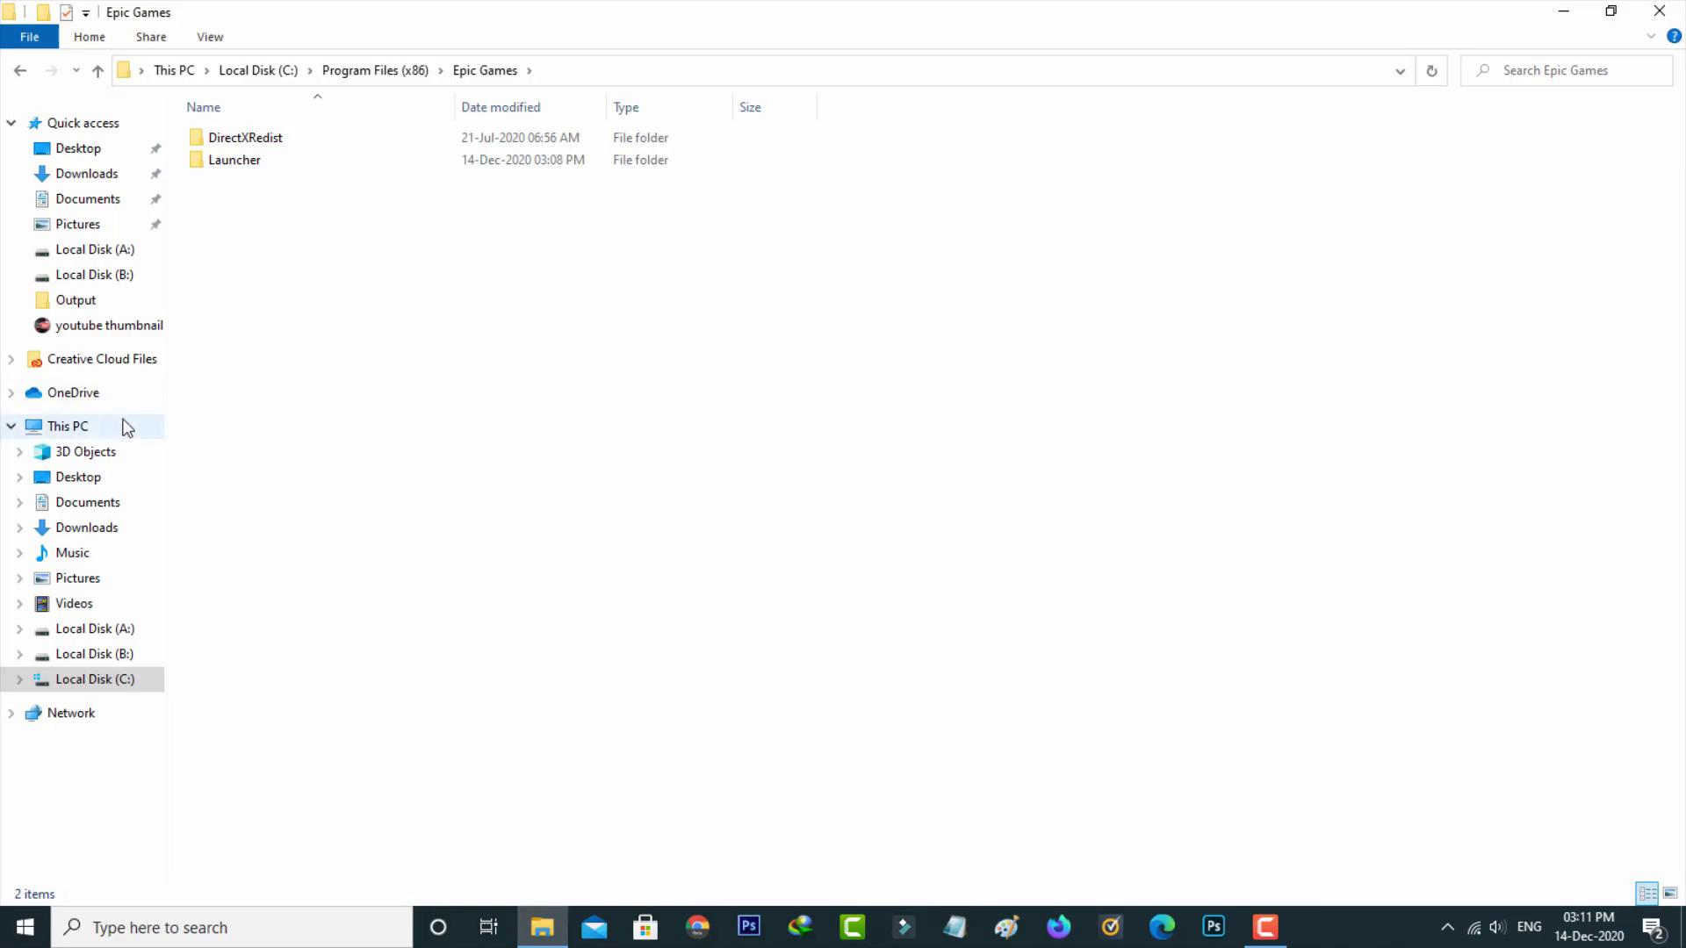
click(124, 425)
double_click(394, 309)
click(382, 182)
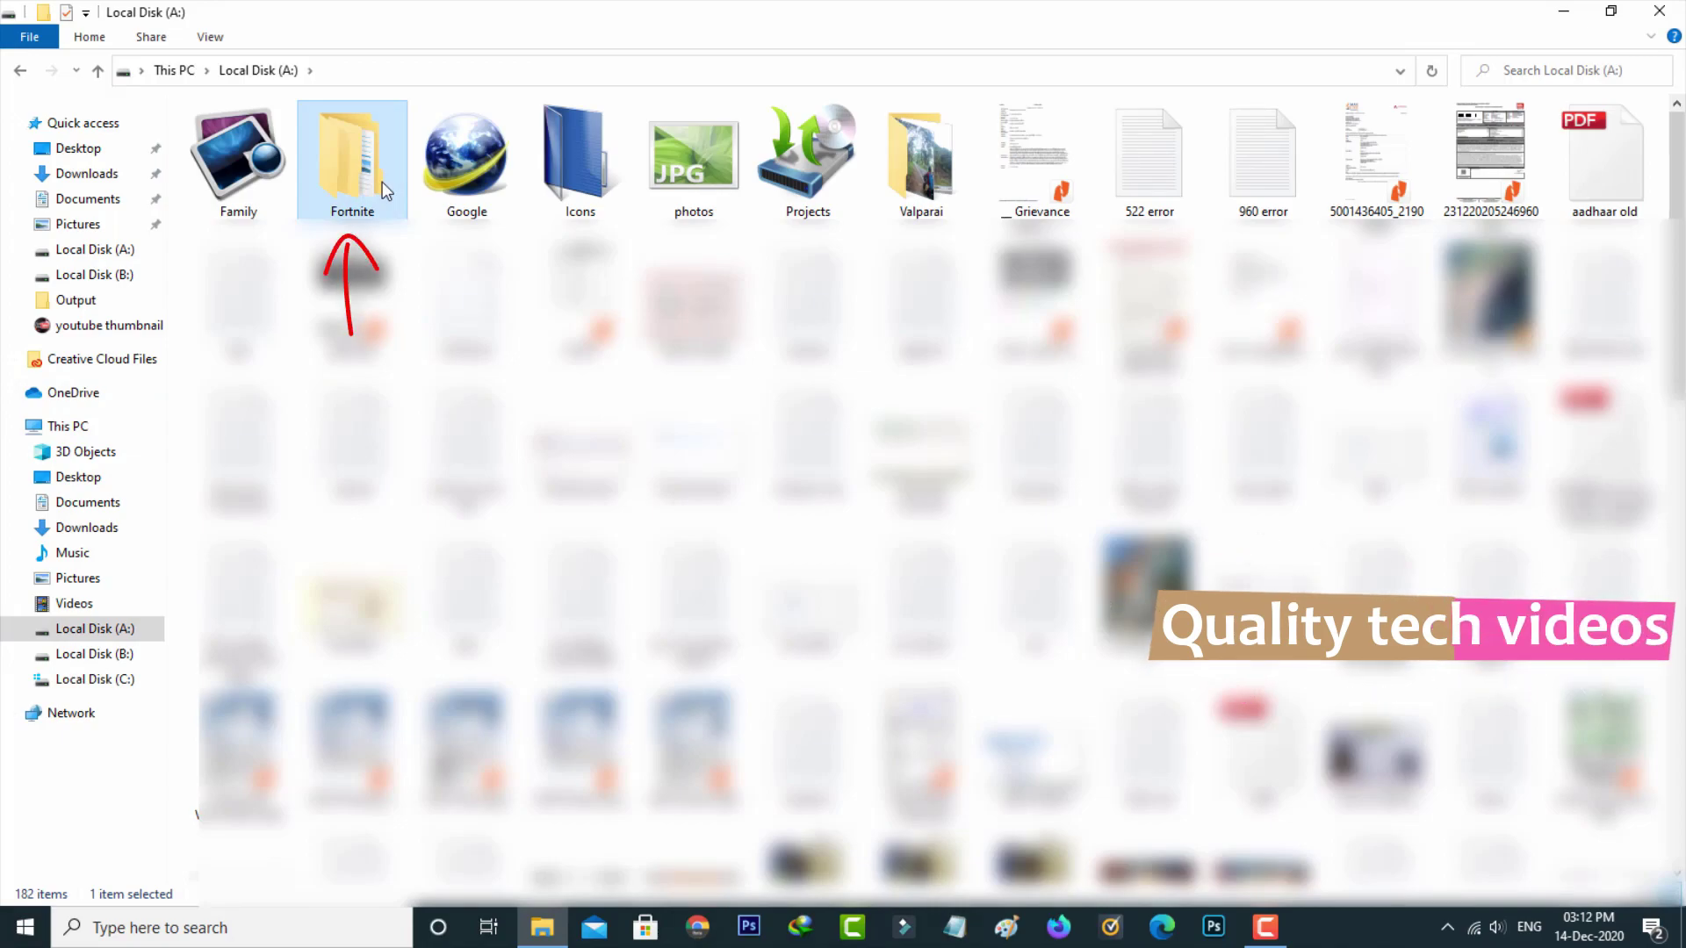
Navigate into Fortnite\FortniteGame\Binaries\Win64\BattlEye.
double_click(382, 182)
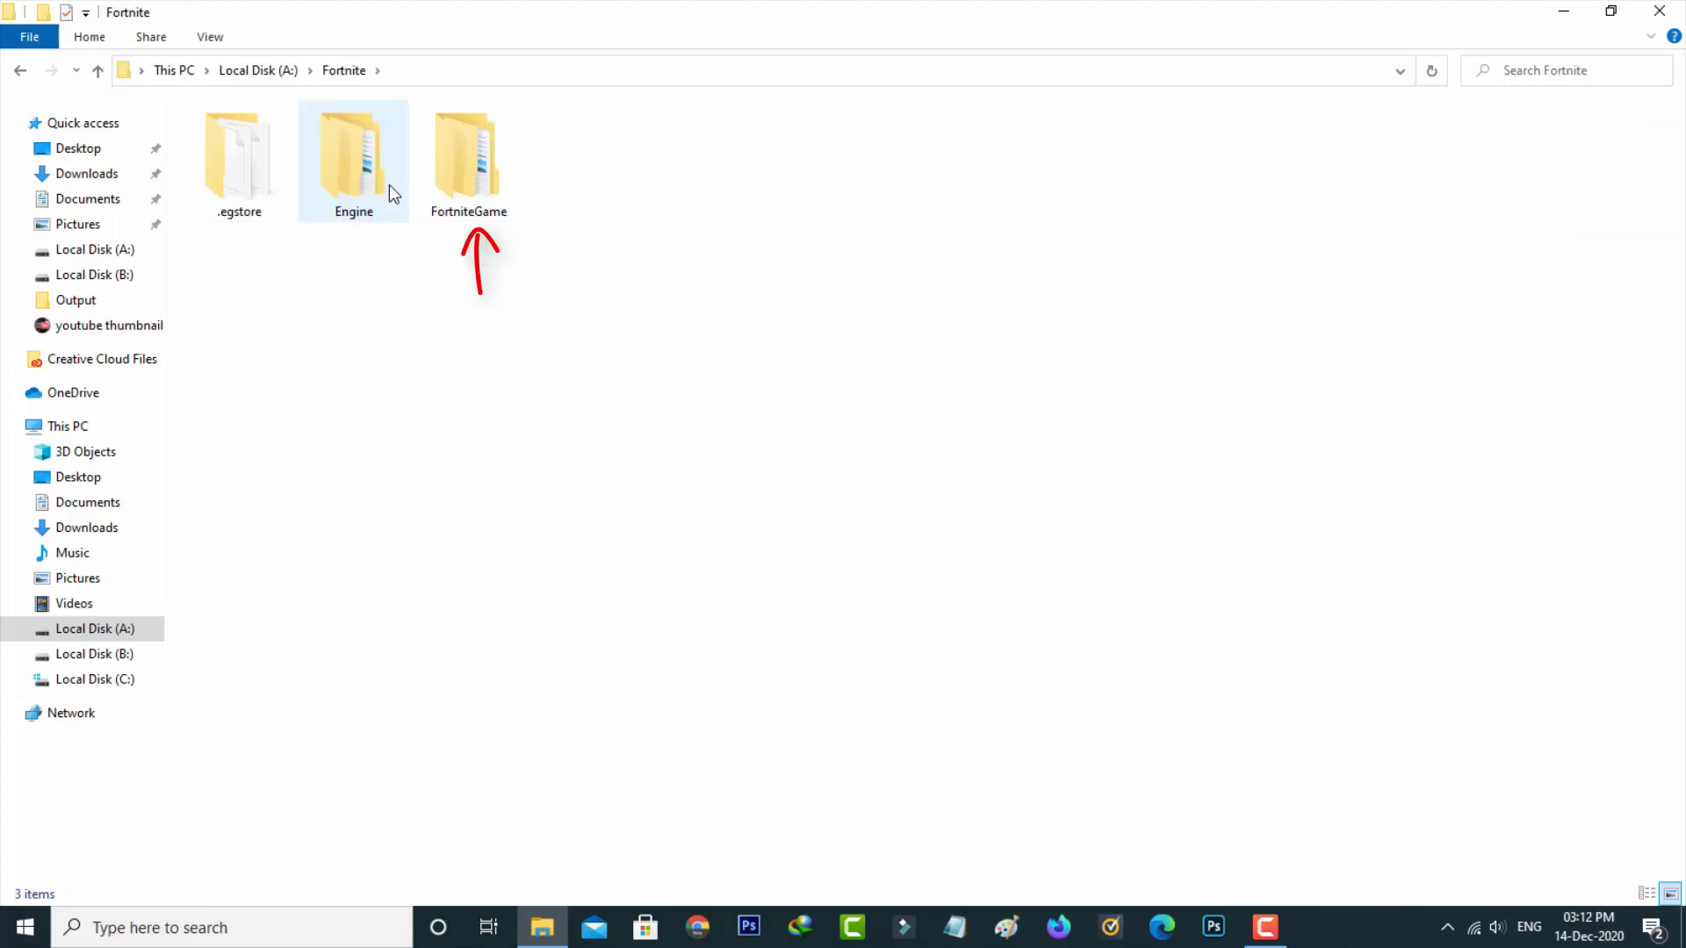
double_click(467, 183)
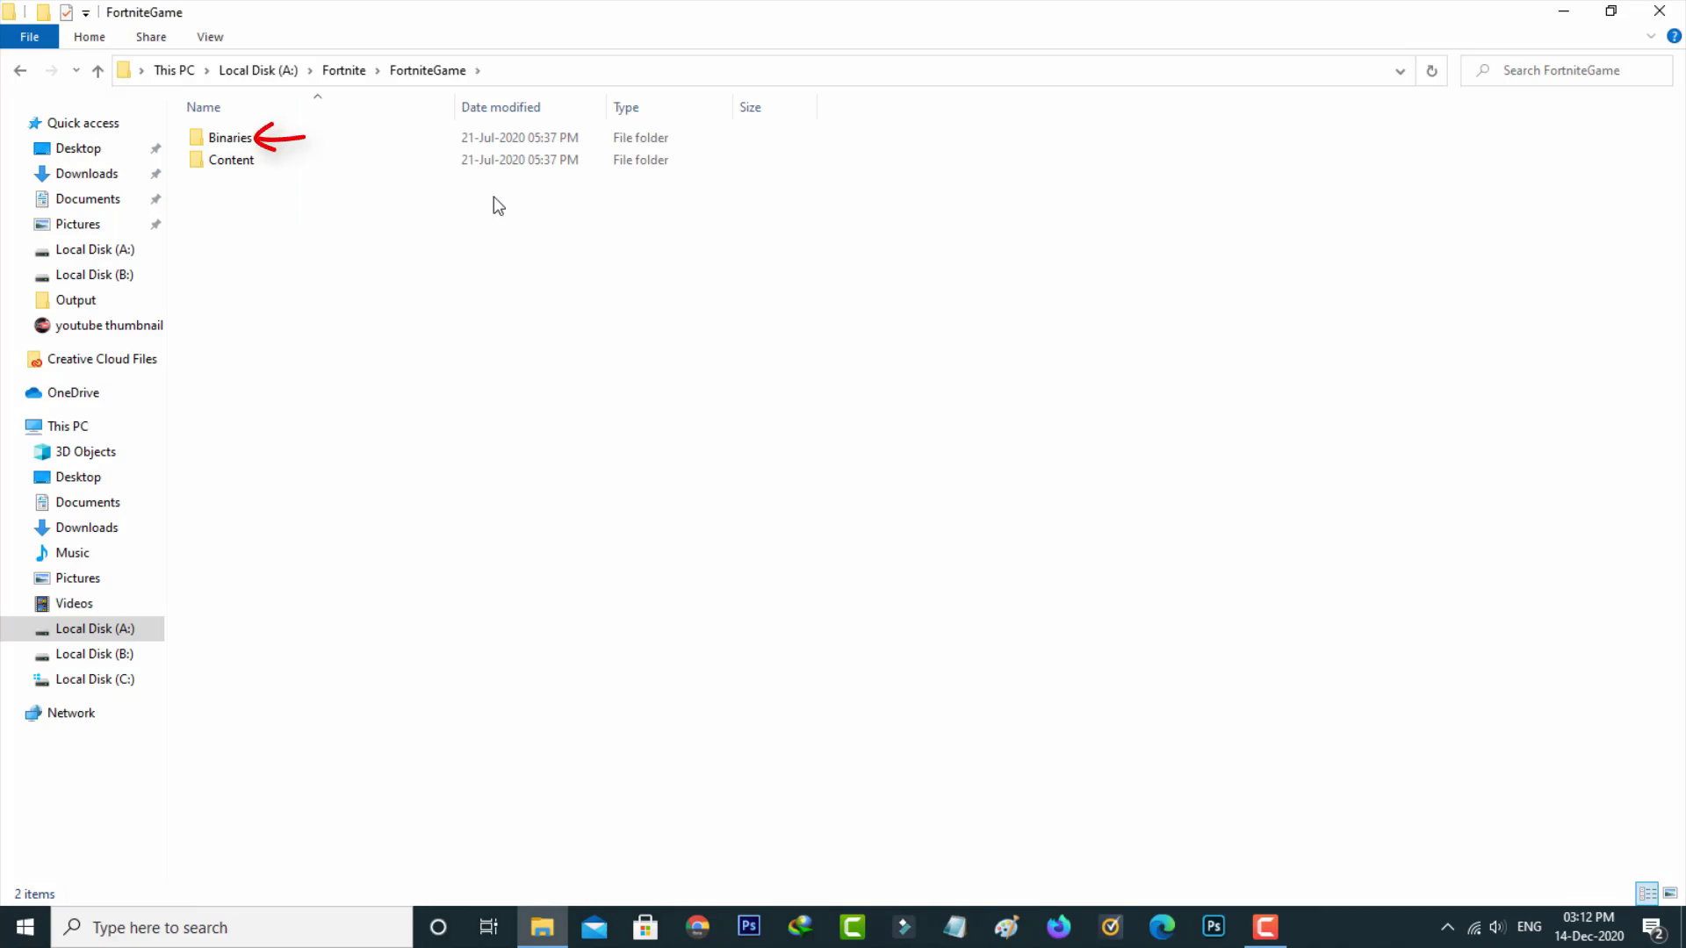
double_click(475, 140)
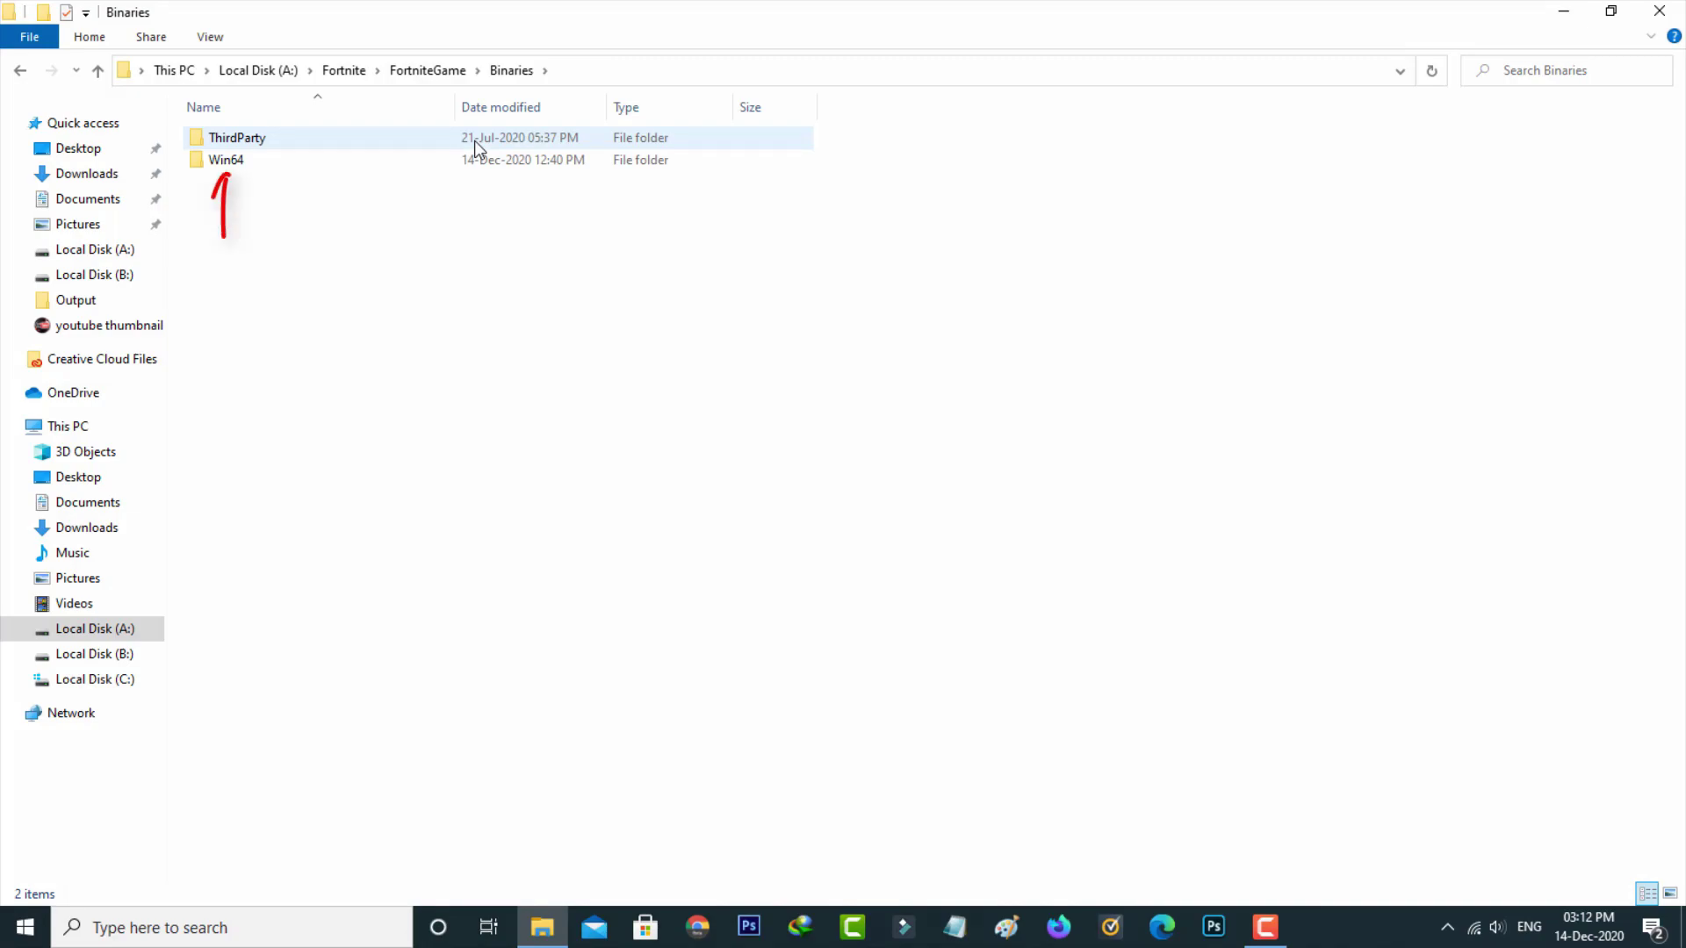
double_click(369, 161)
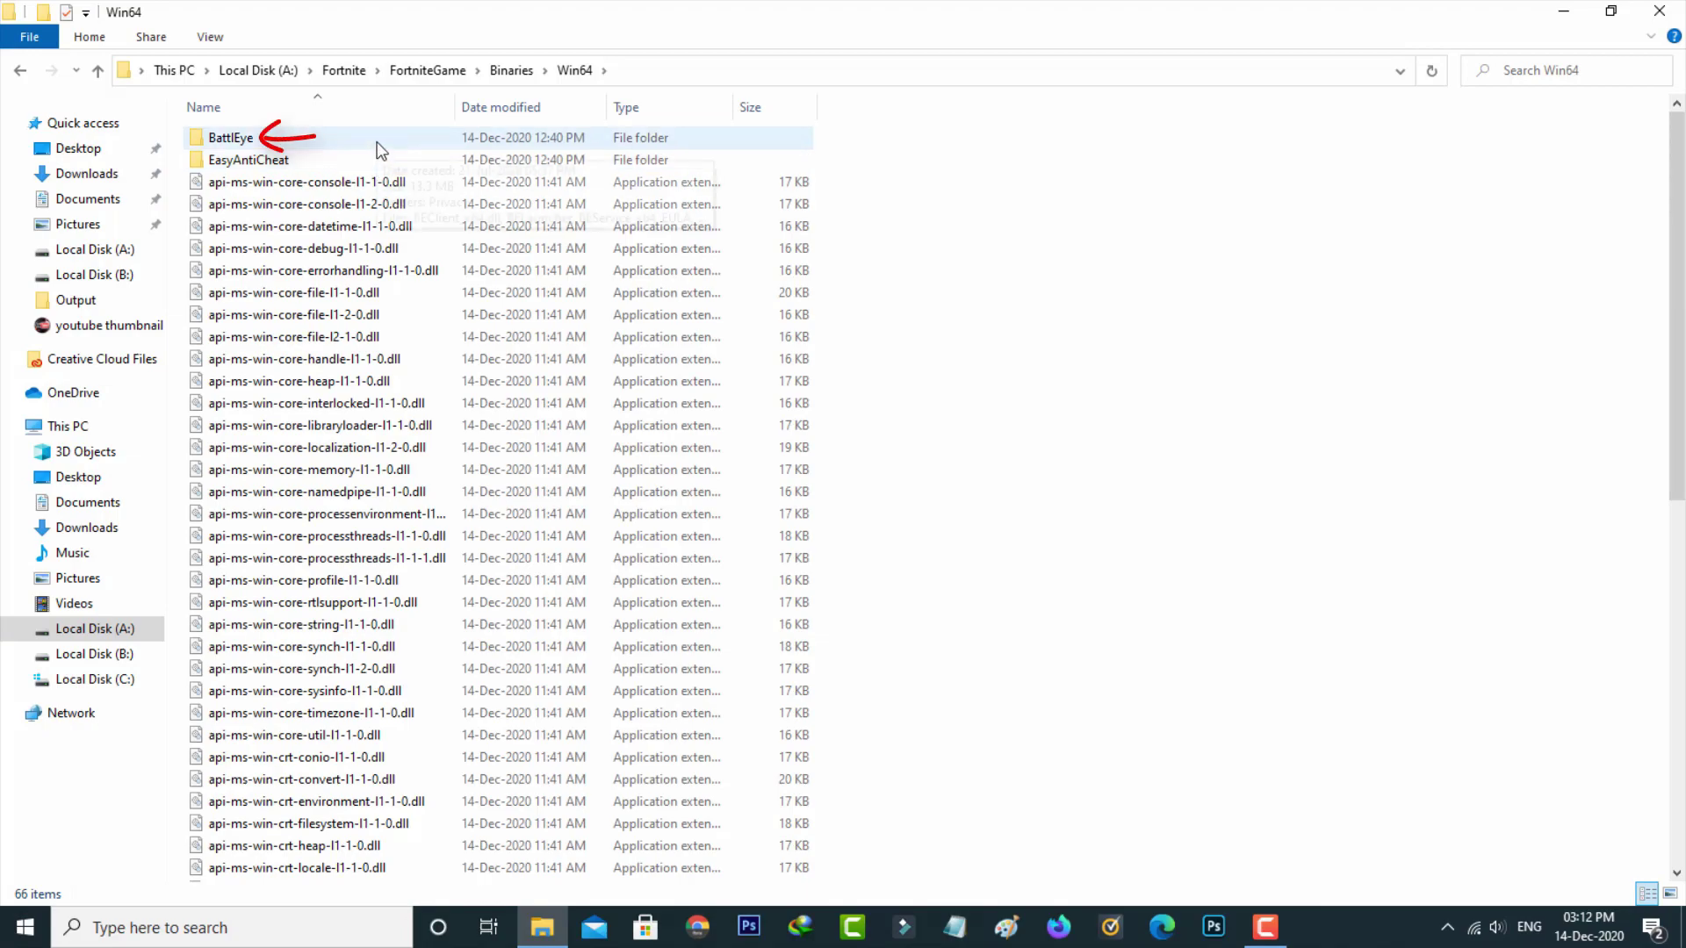
double_click(377, 141)
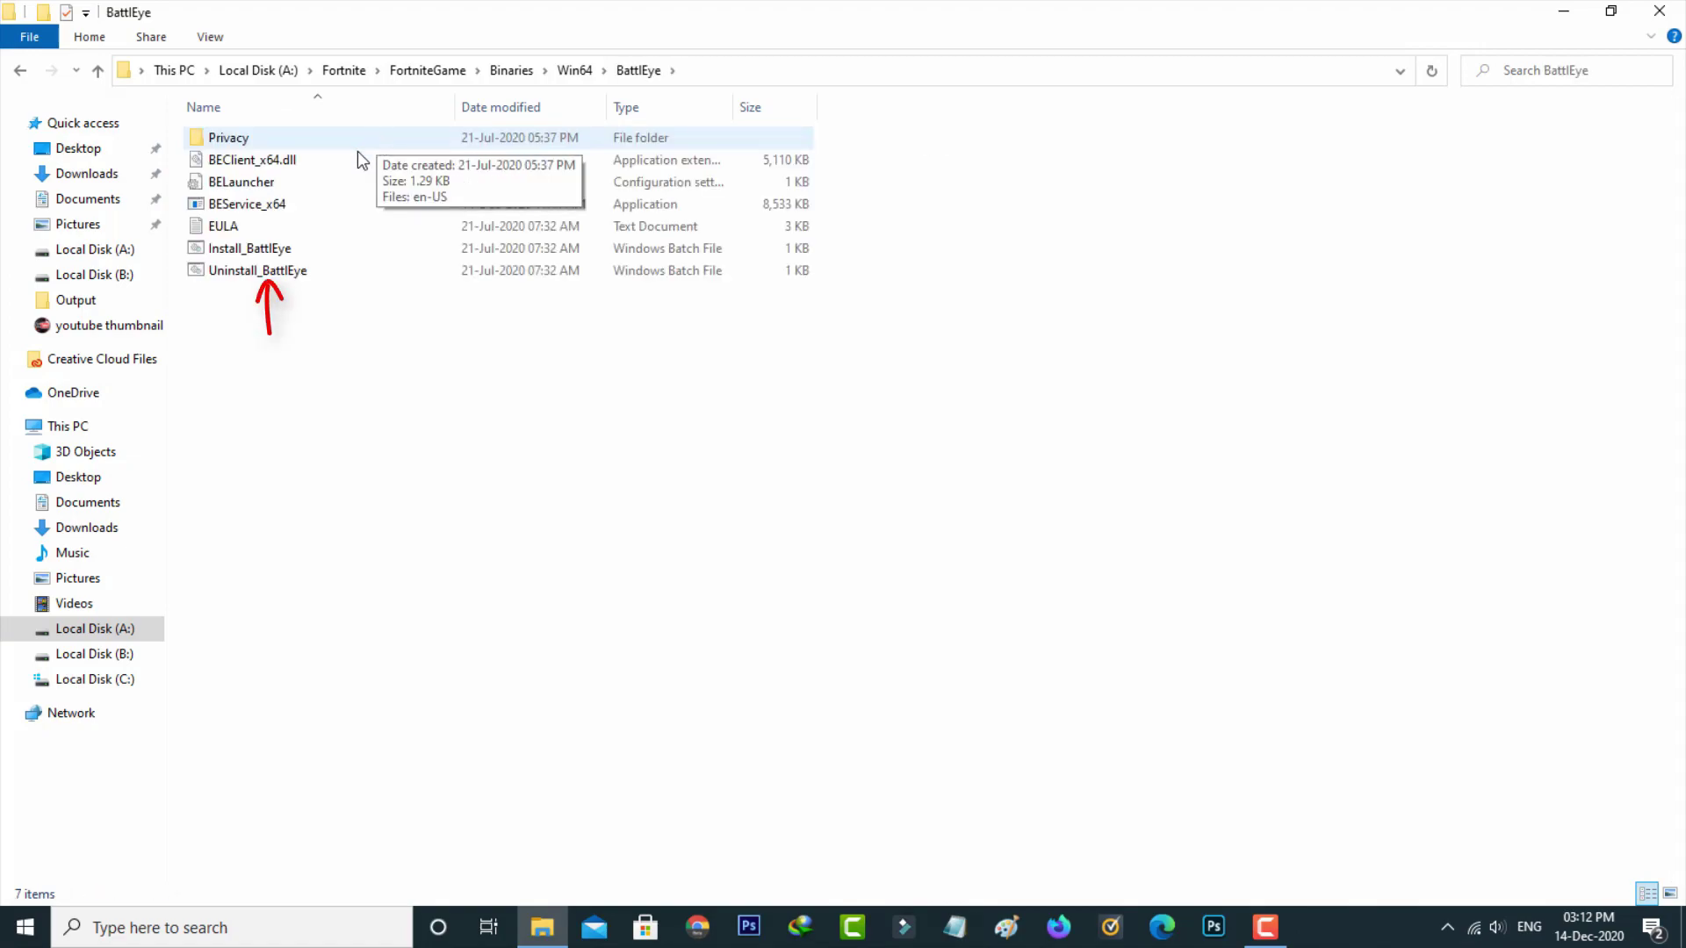
Run Uninstall_BattlEye, confirm removing the BattlEye service, and return to Win64.
double_click(303, 272)
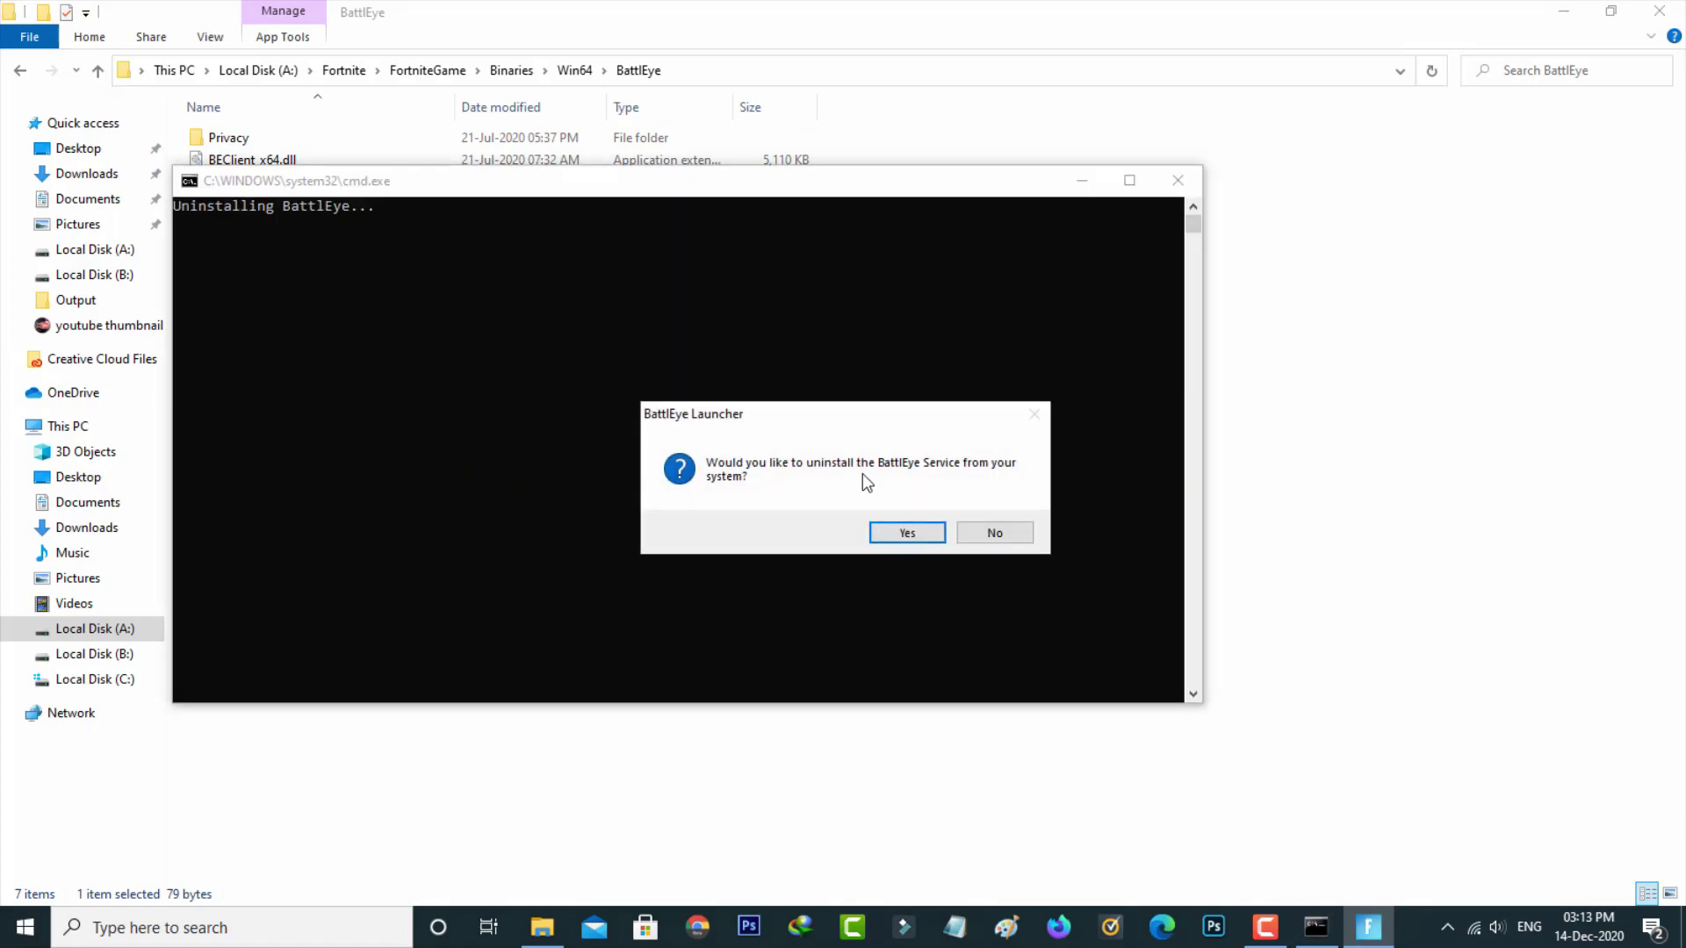
click(887, 523)
click(943, 540)
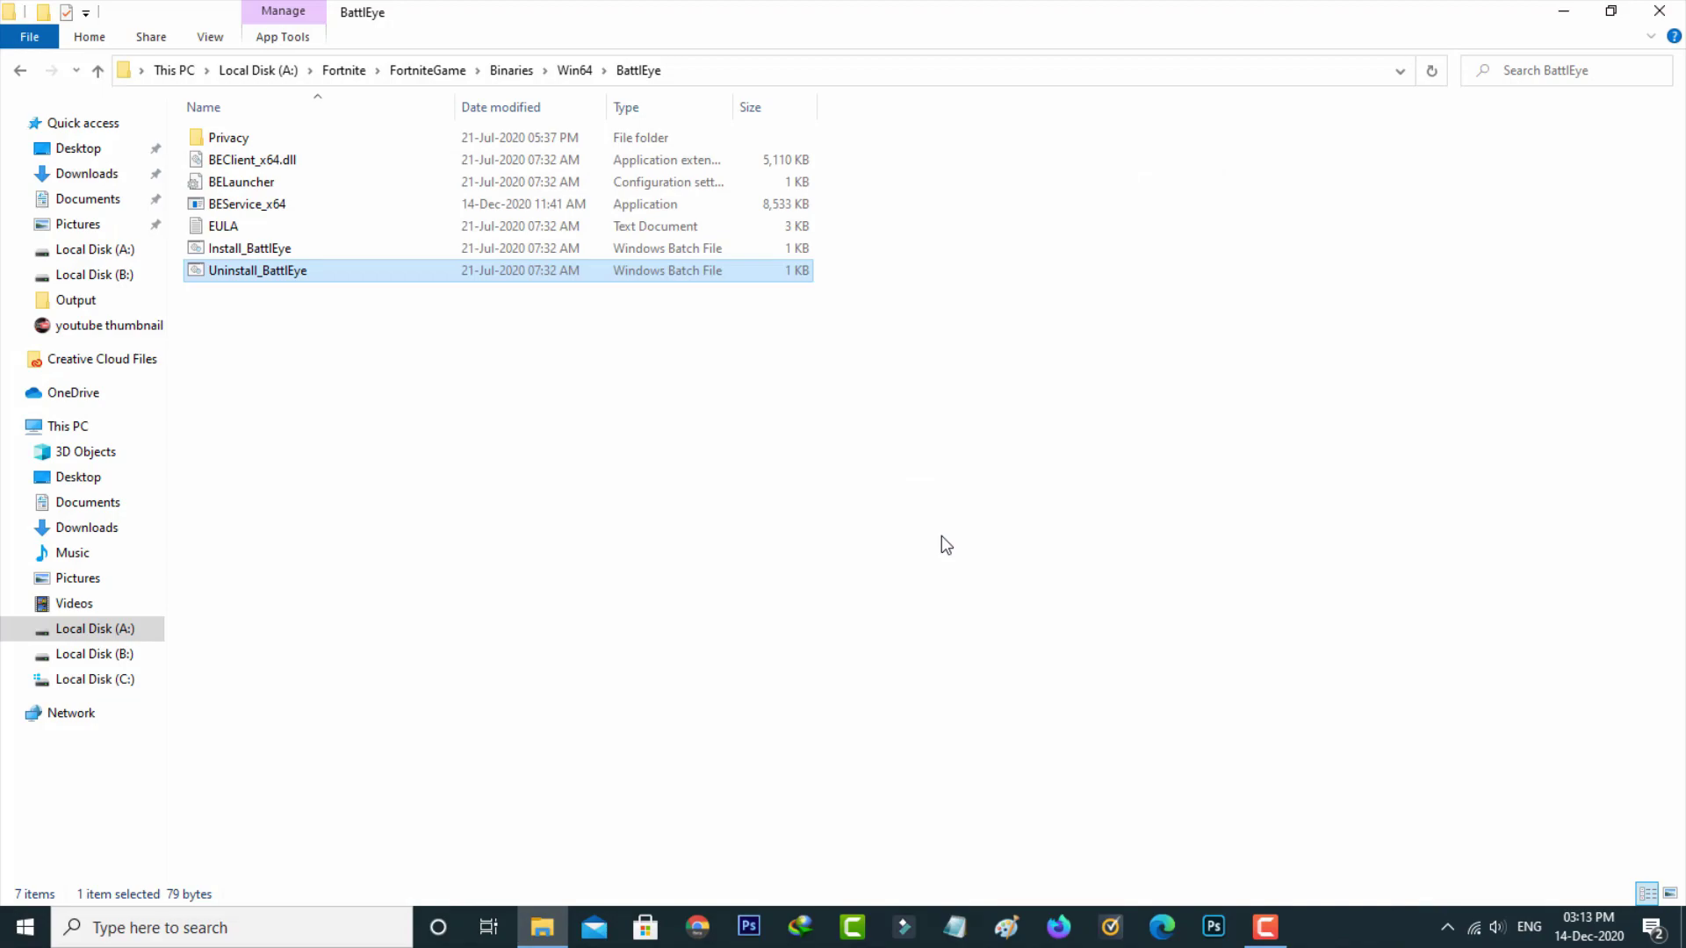
click(20, 75)
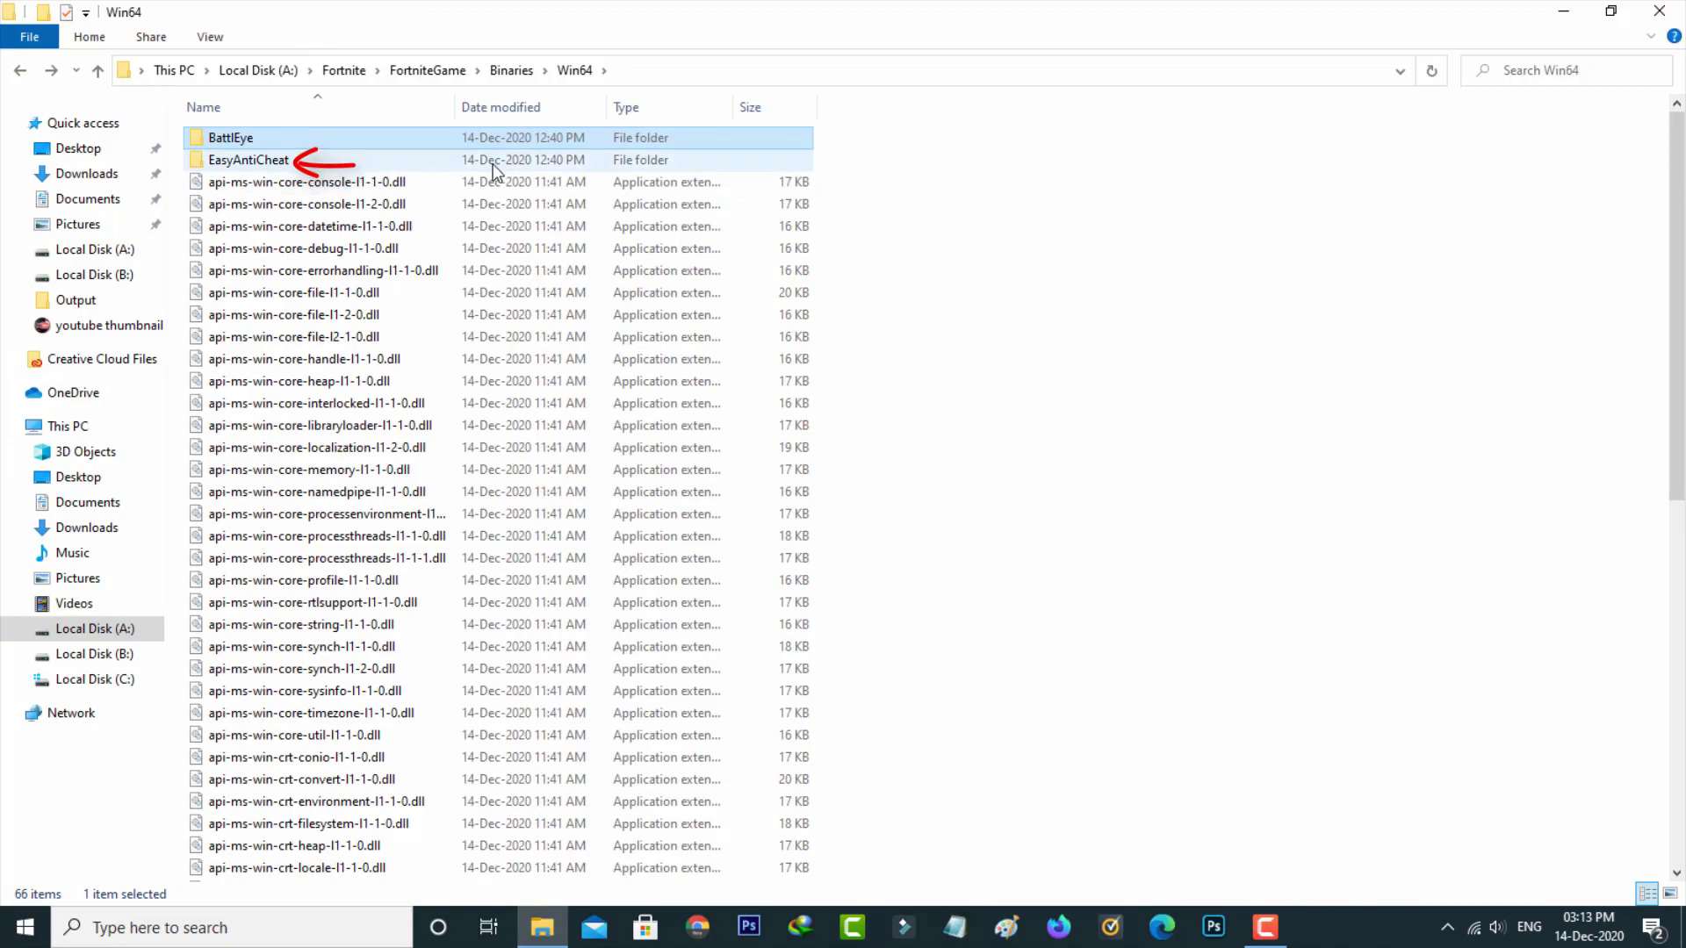
Run EasyAntiCheat_Setup from the EasyAntiCheat folder and repair the Easy Anti-Cheat service.
double_click(493, 164)
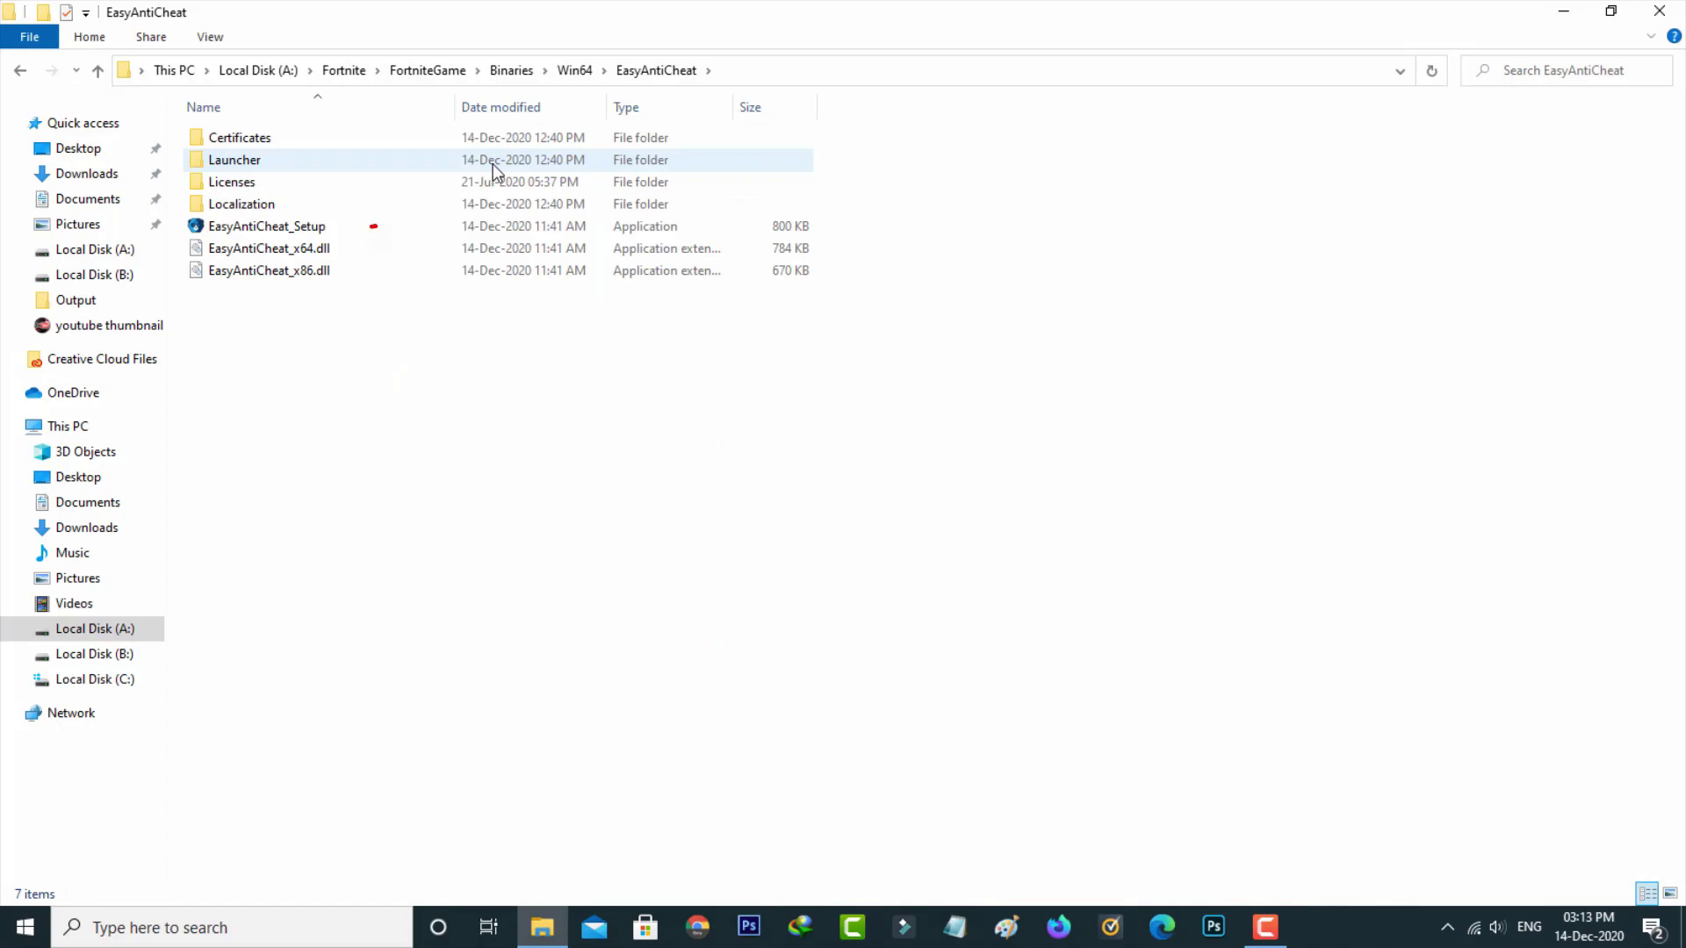
double_click(334, 227)
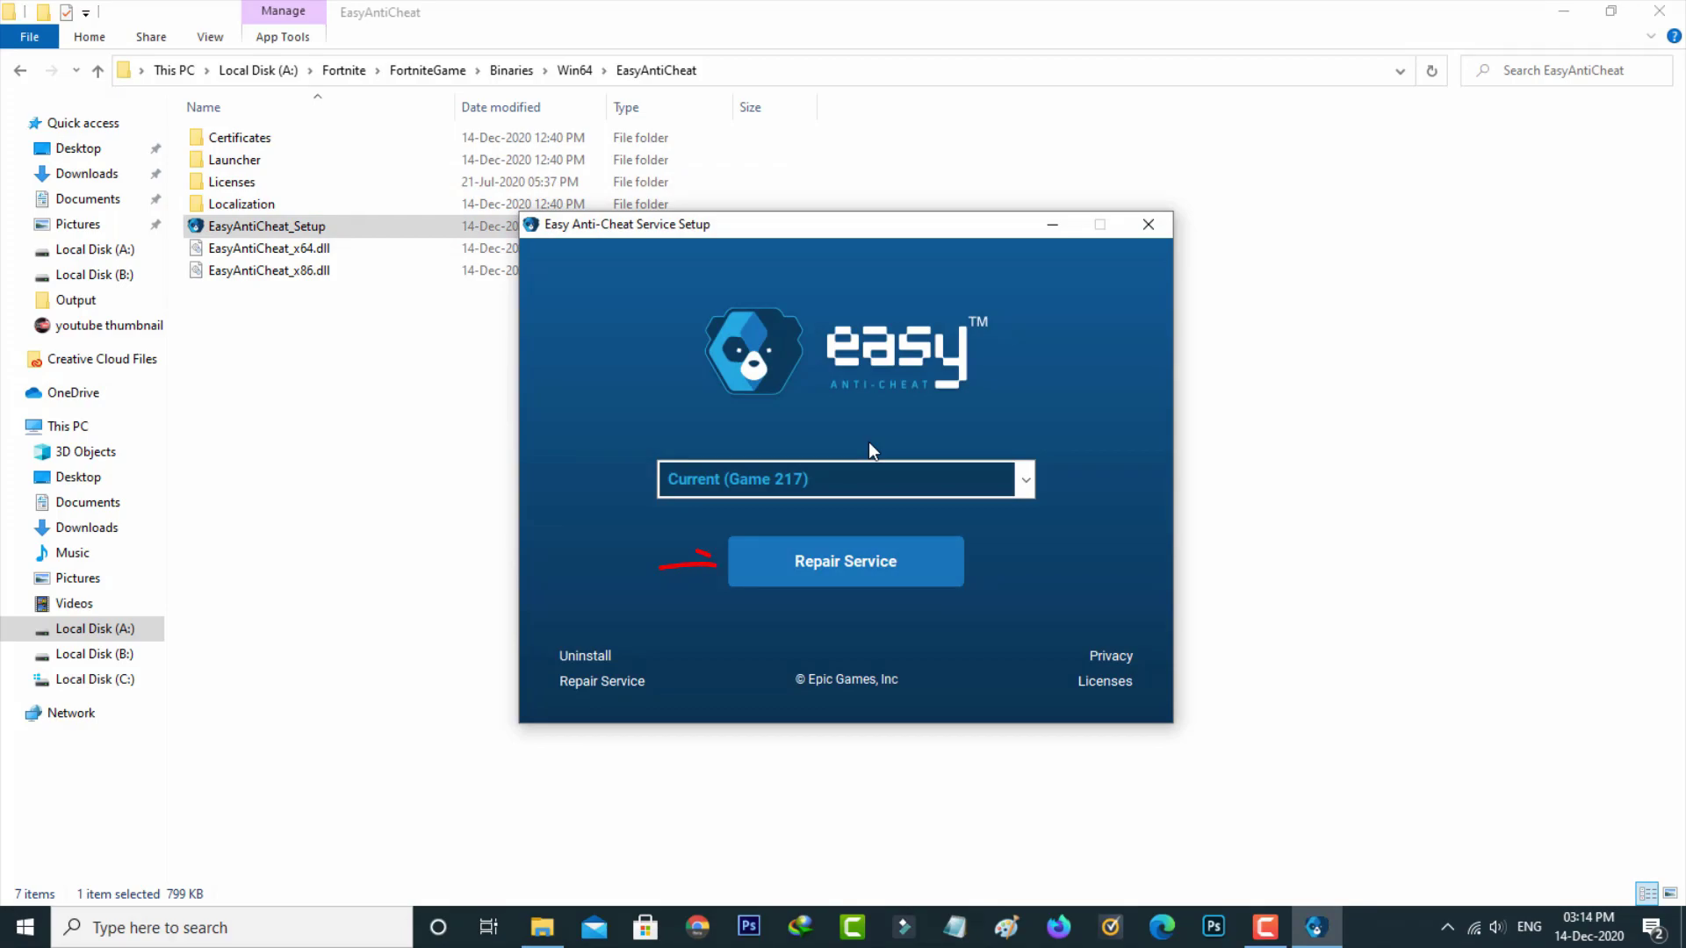
click(867, 562)
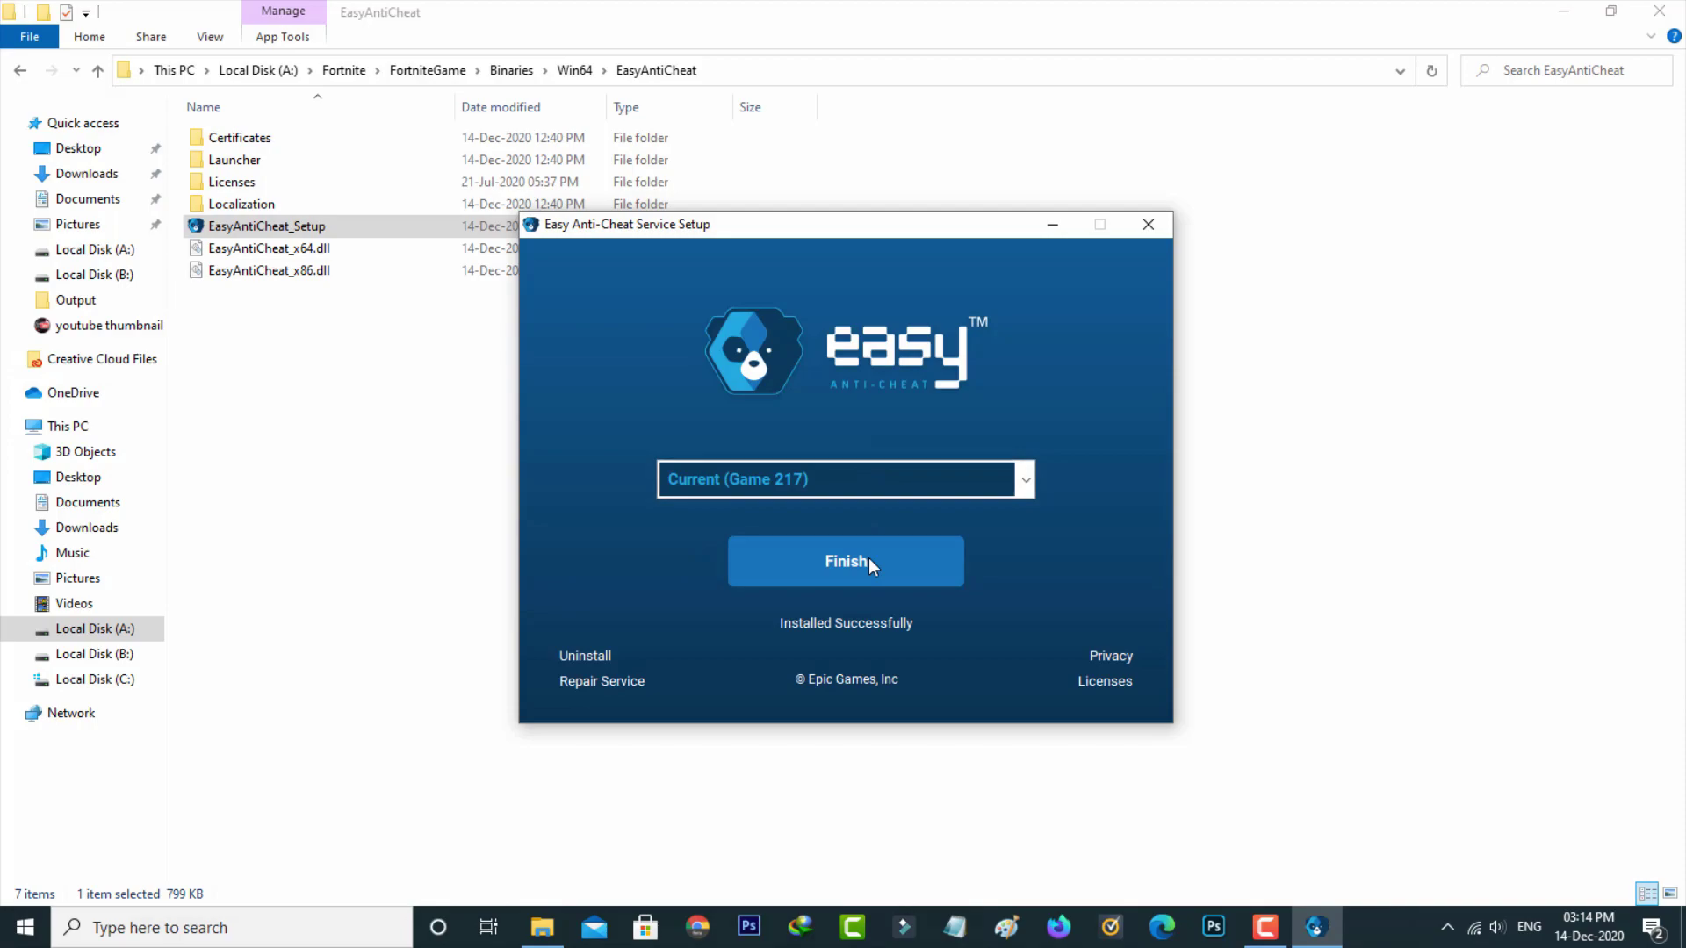
click(1148, 224)
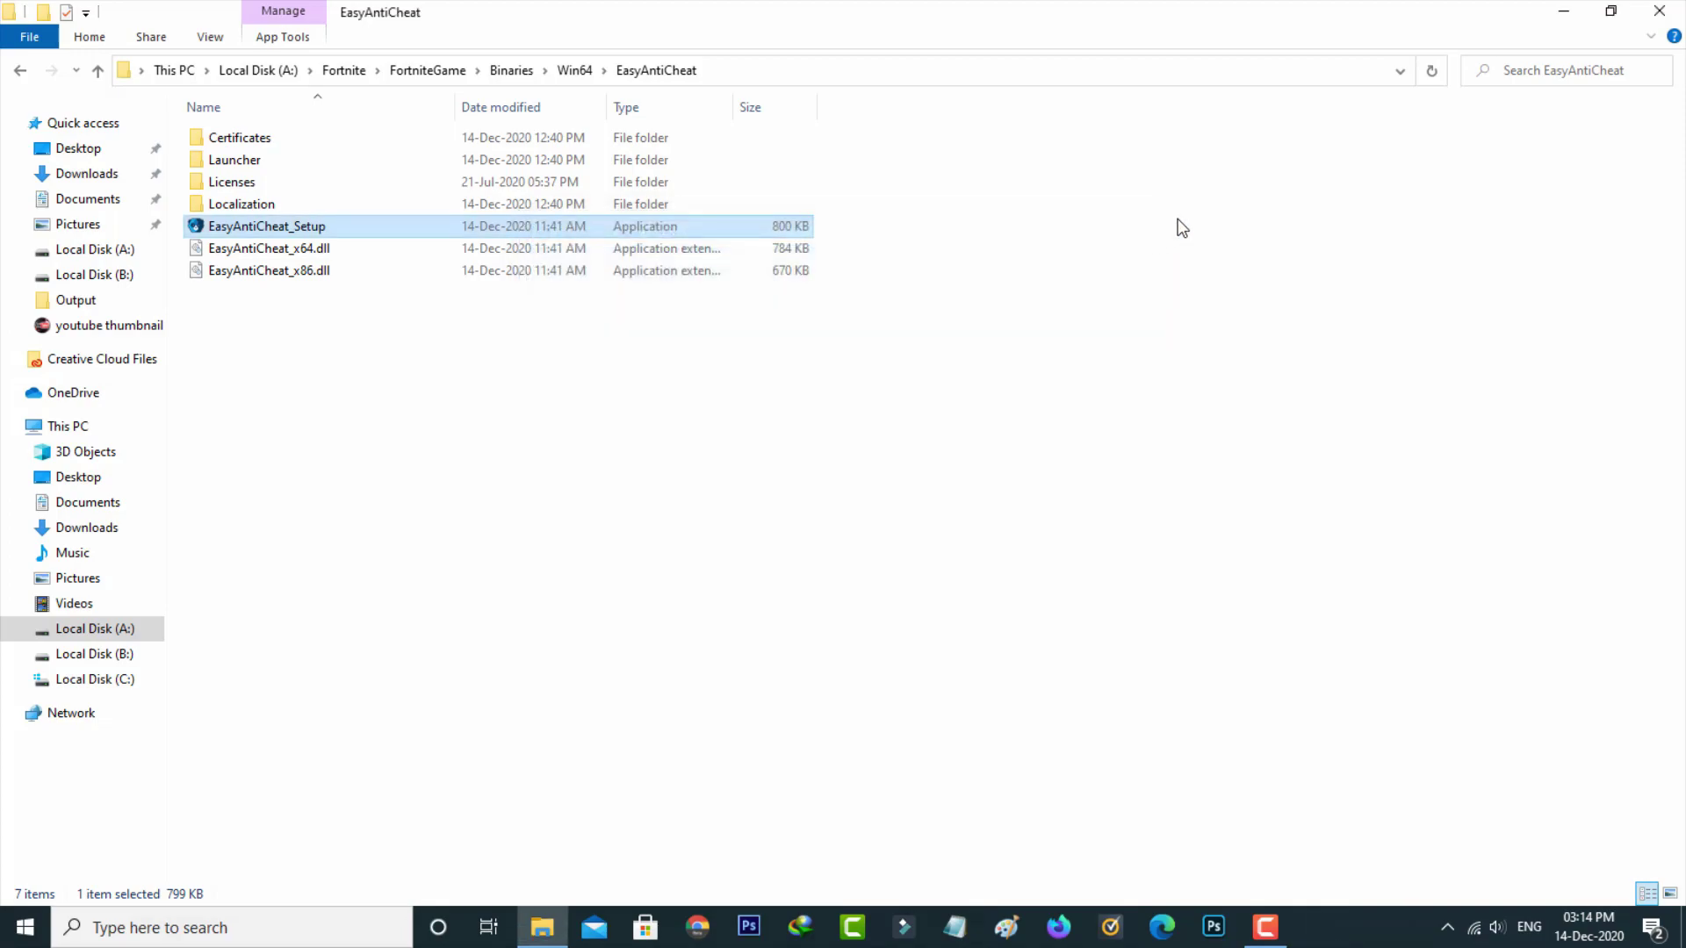
Show the desktop and bring up the shut-down prompt with Restart selected.
key(super+d)
key(alt+F4)
key(Down)
Restart the computer, then launch Fortnite from its desktop shortcut via BattlEye.
key(Return)
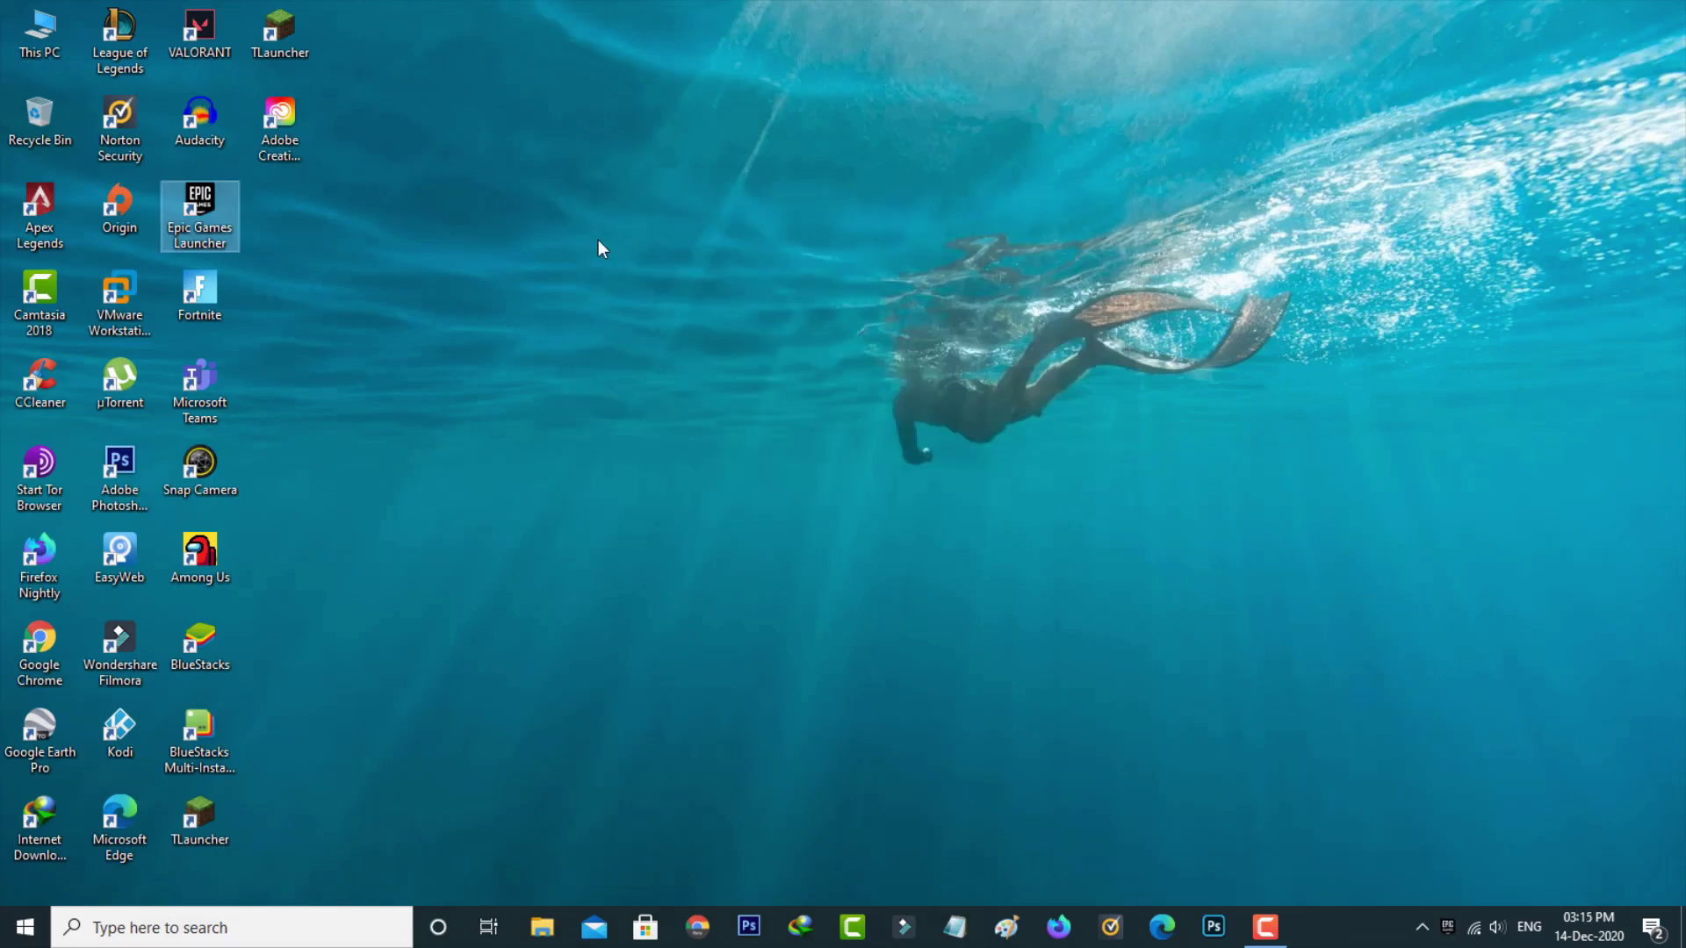
double_click(203, 293)
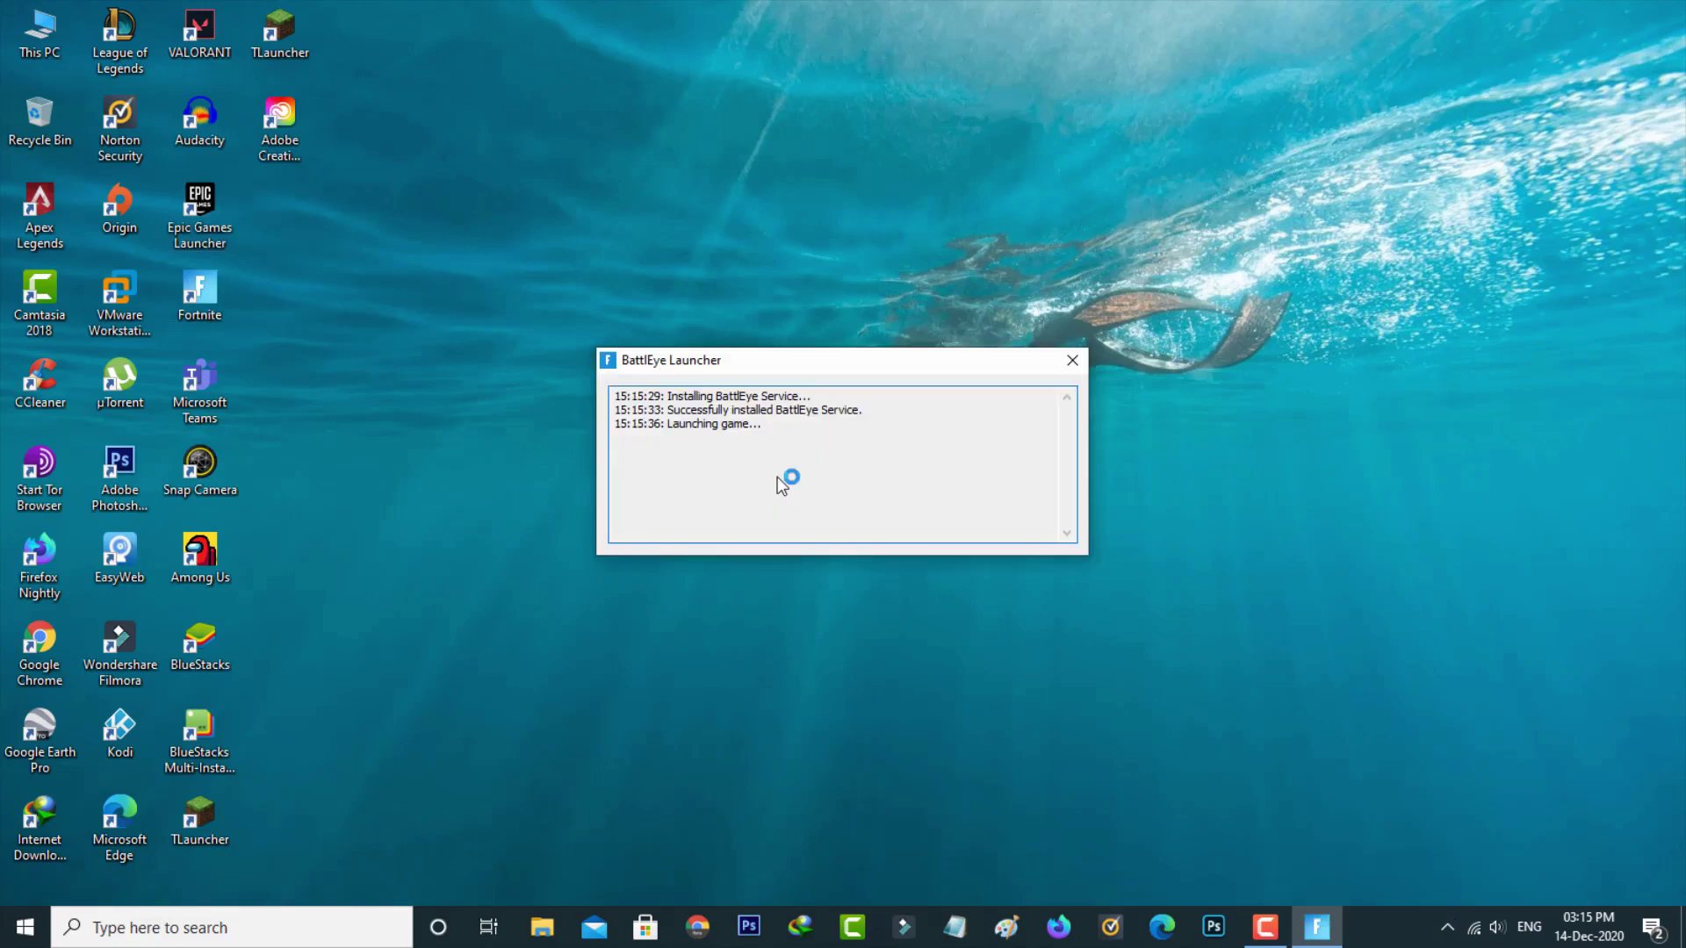